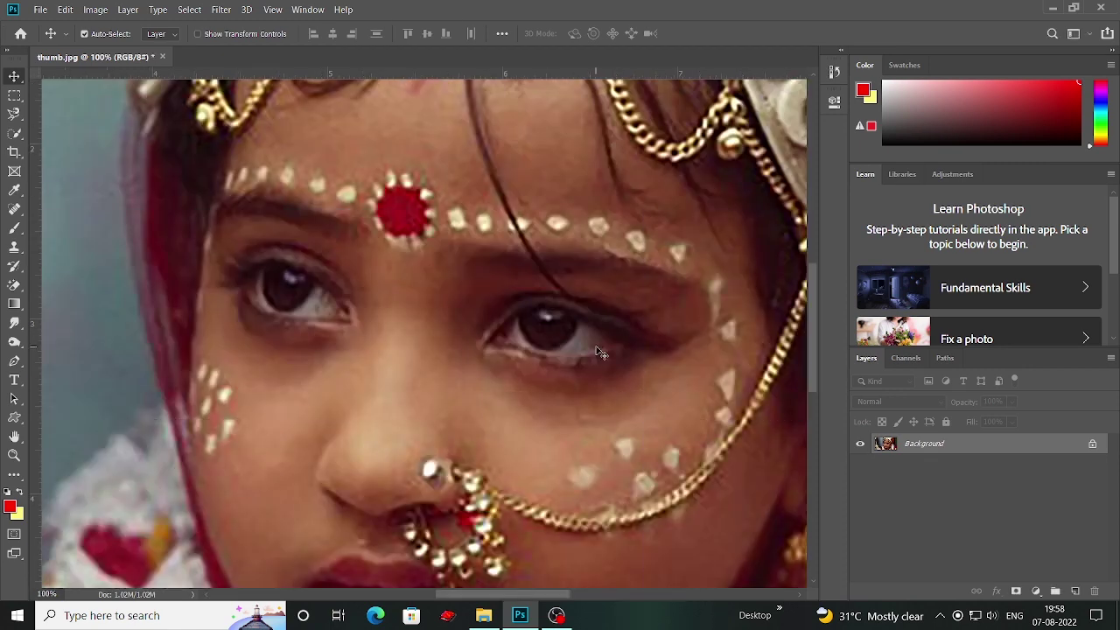
Duplicate the Background layer of thumb.jpg
key(ctrl+minus)
key(ctrl+minus)
key(ctrl+minus)
key(ctrl+minus)
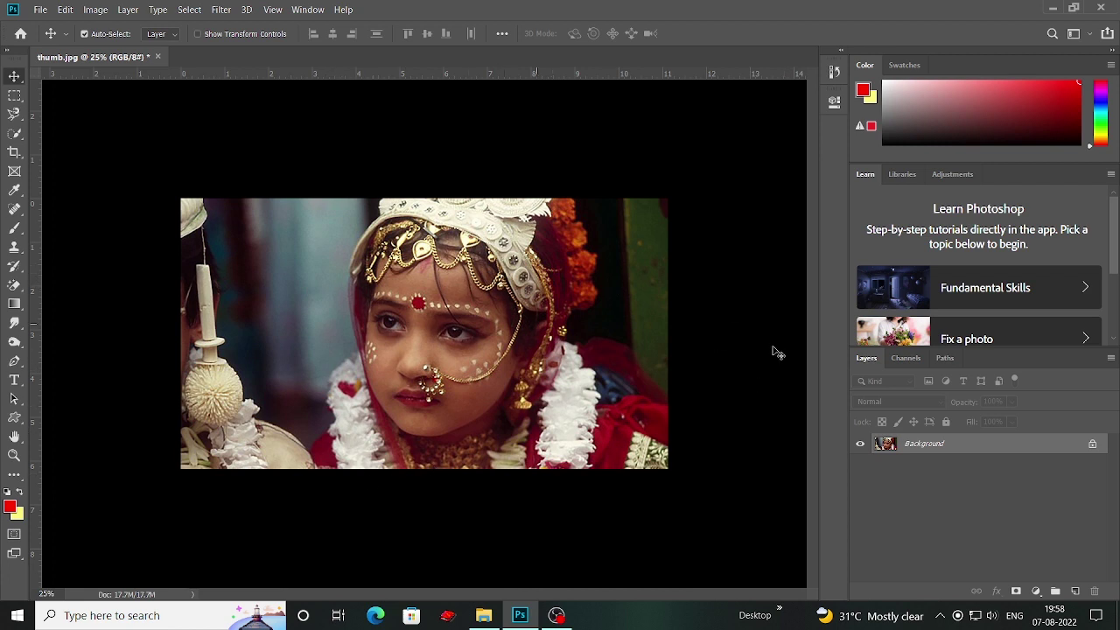
drag(1061, 454, 1076, 592)
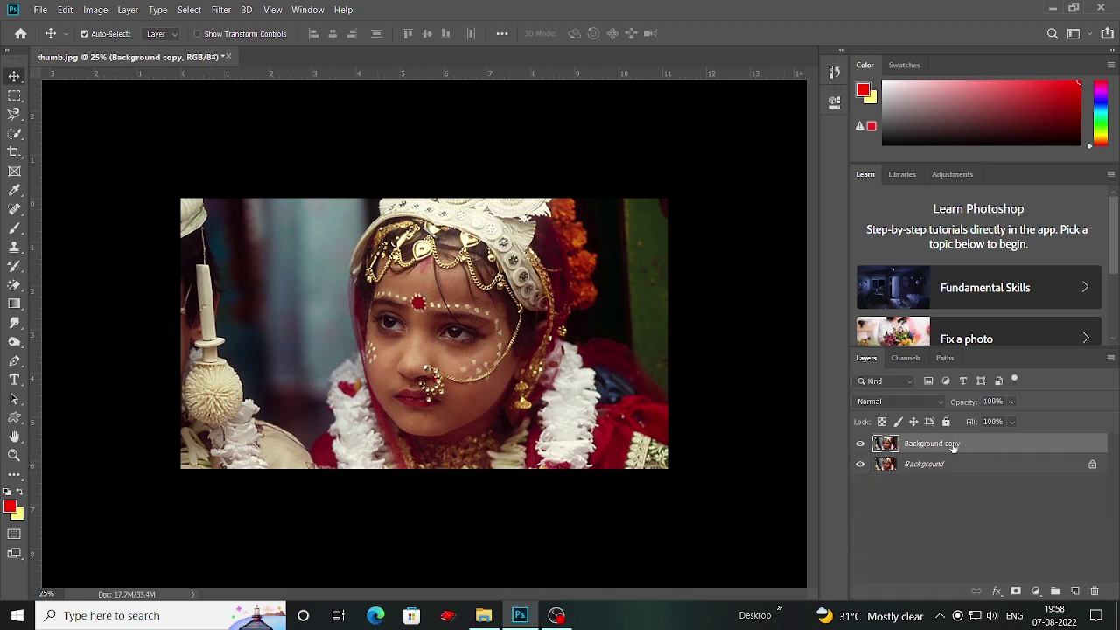
Apply a Brightness/Contrast adjustment to the Background copy layer with brightness 34 and contrast 27
click(95, 10)
mouse_move(130, 45)
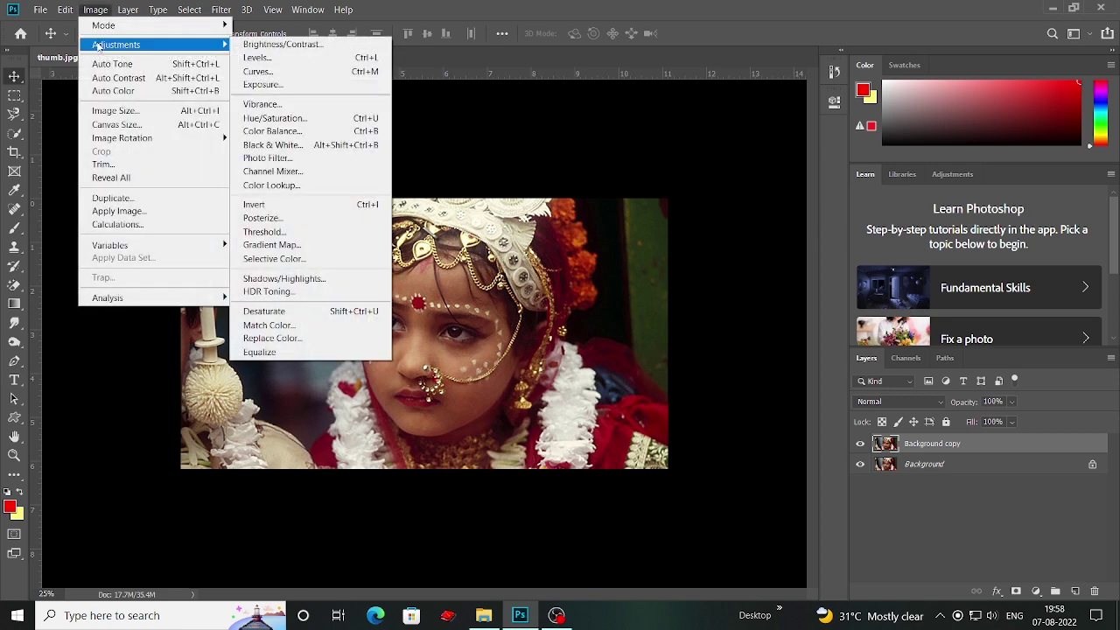
click(292, 45)
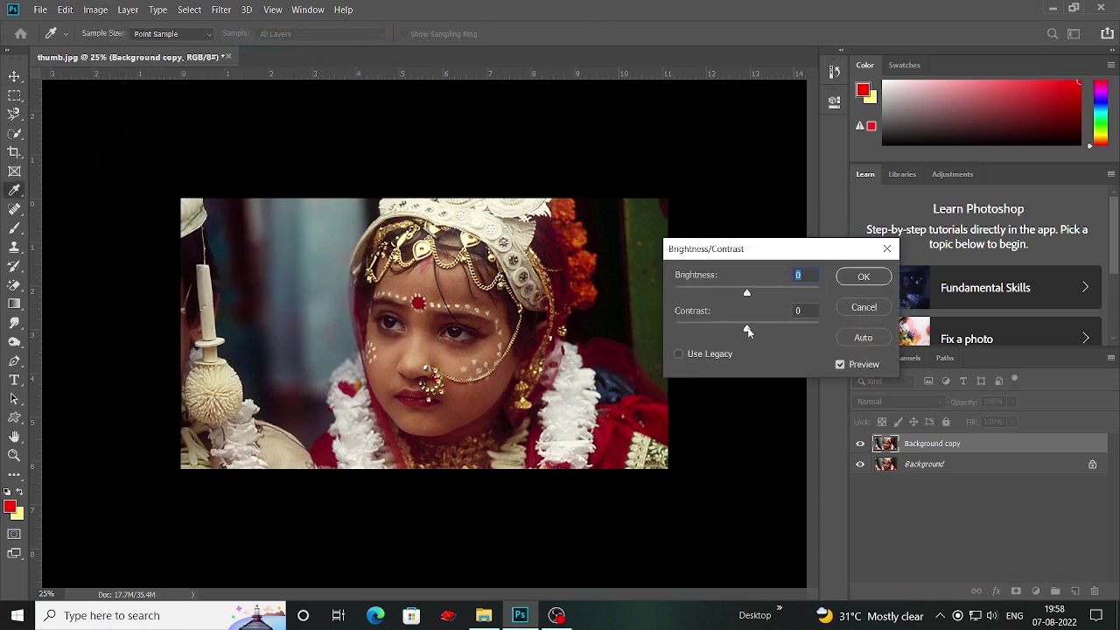
drag(747, 330, 759, 330)
drag(749, 296, 764, 295)
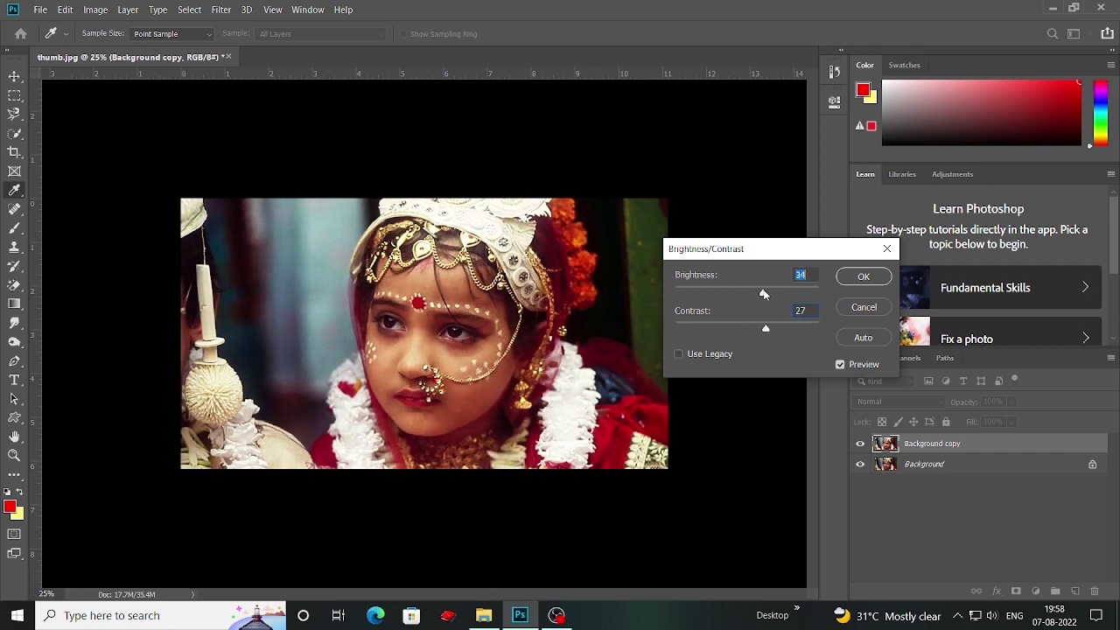
click(859, 278)
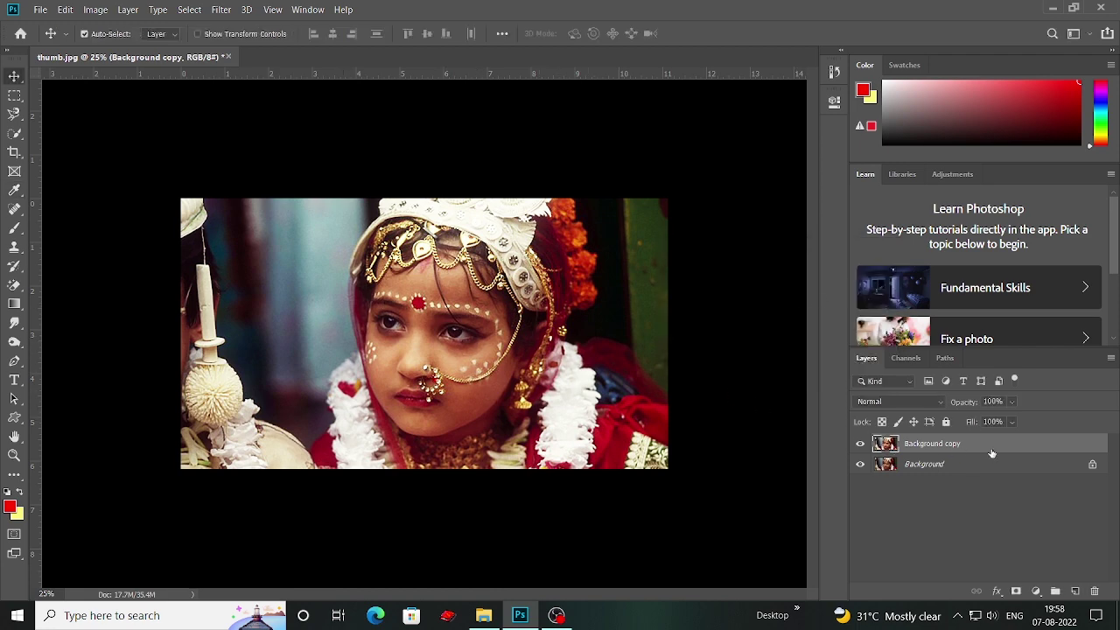
Apply a Levels adjustment to the Background copy layer with midtone input 0.96 and white input 241
click(96, 10)
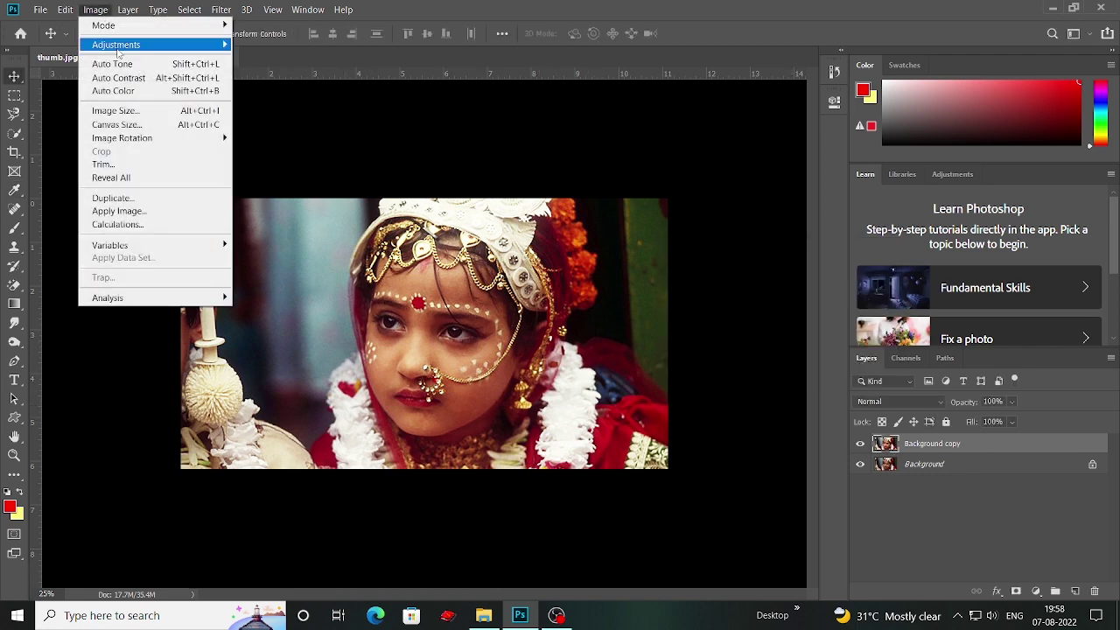
mouse_move(119, 53)
click(256, 58)
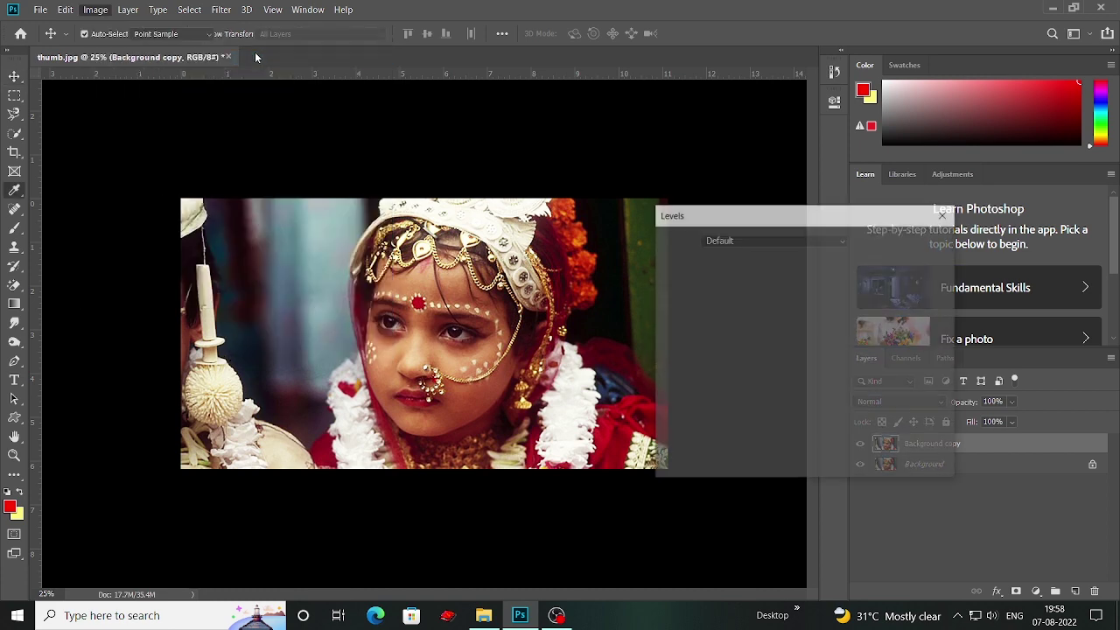
drag(766, 378, 761, 377)
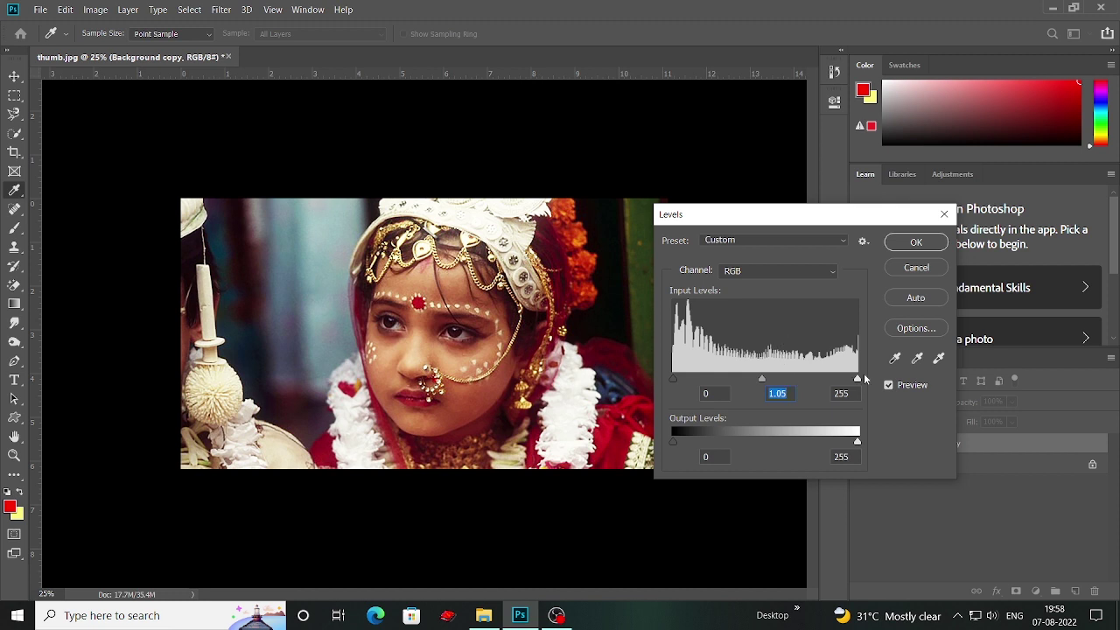
drag(857, 378, 848, 382)
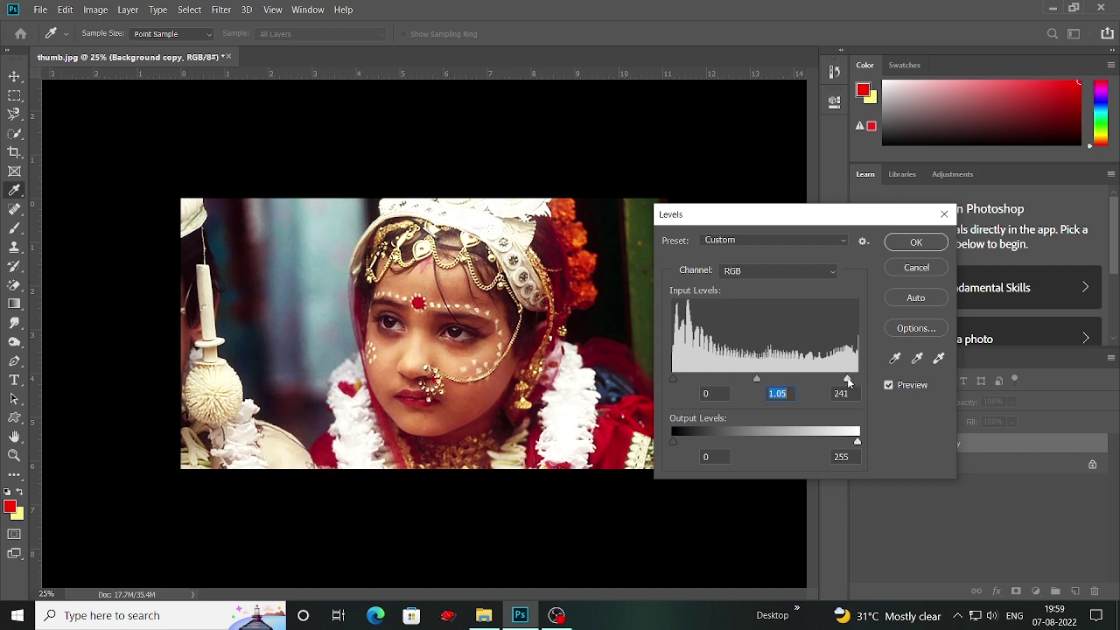
drag(774, 379, 770, 379)
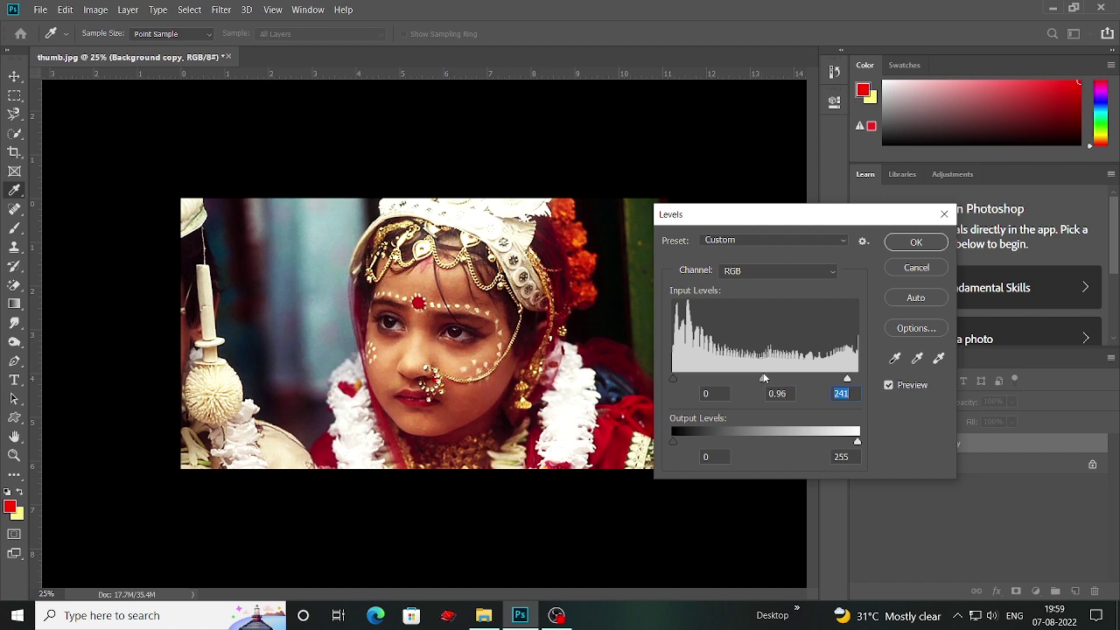
click(916, 243)
Start a Color Balance adjustment and set the midtones to -15 on Cyan–Red and -1 on Yellow–Blue
click(95, 10)
mouse_move(115, 45)
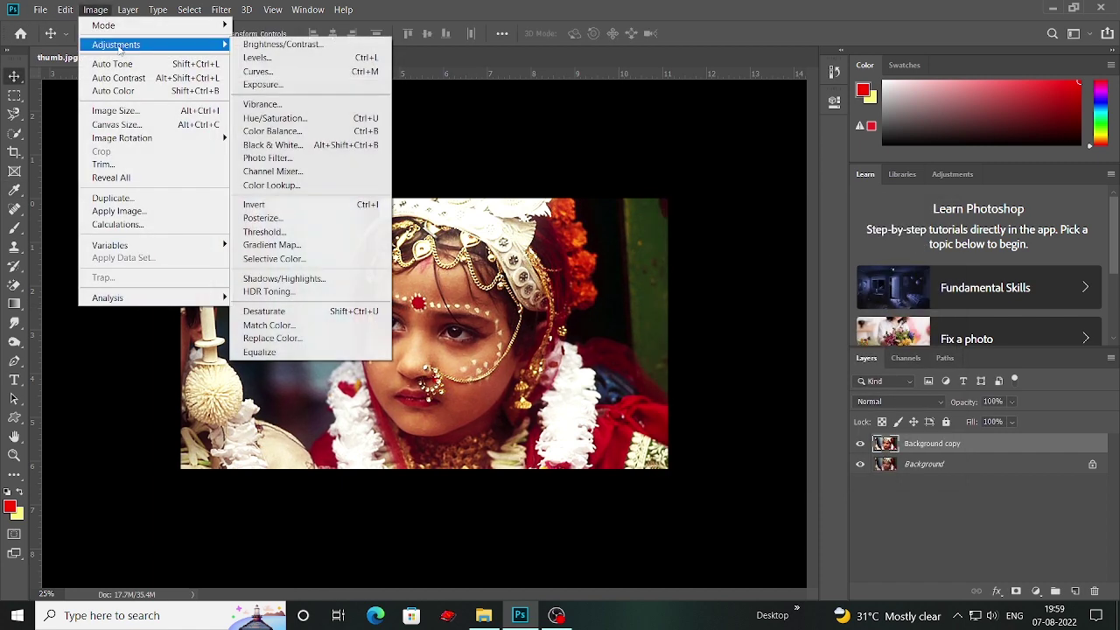
click(290, 131)
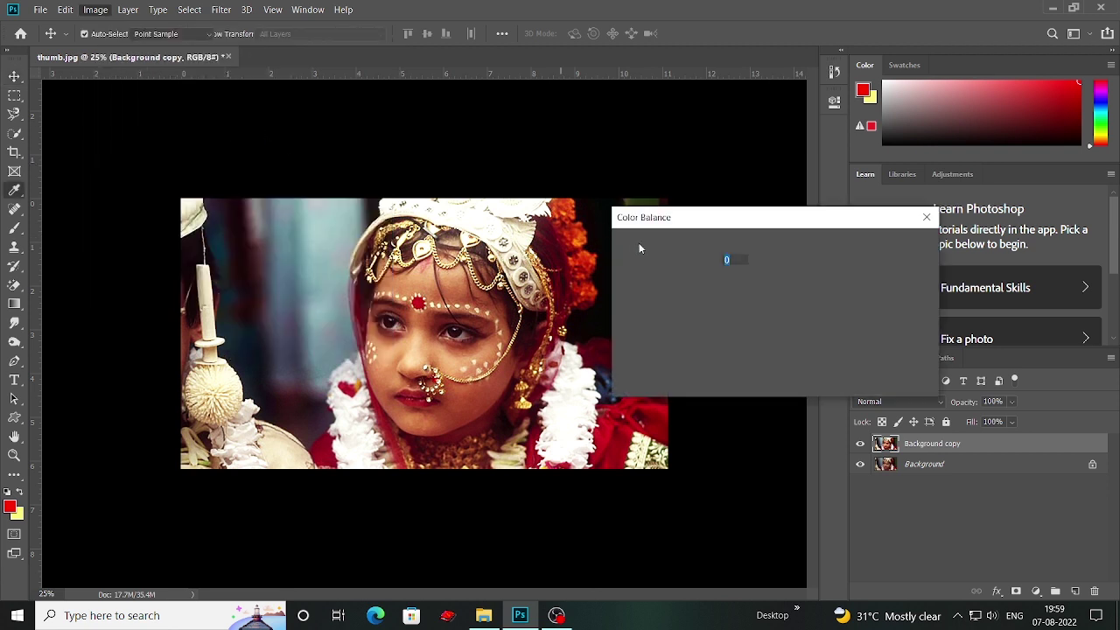
drag(750, 283, 737, 280)
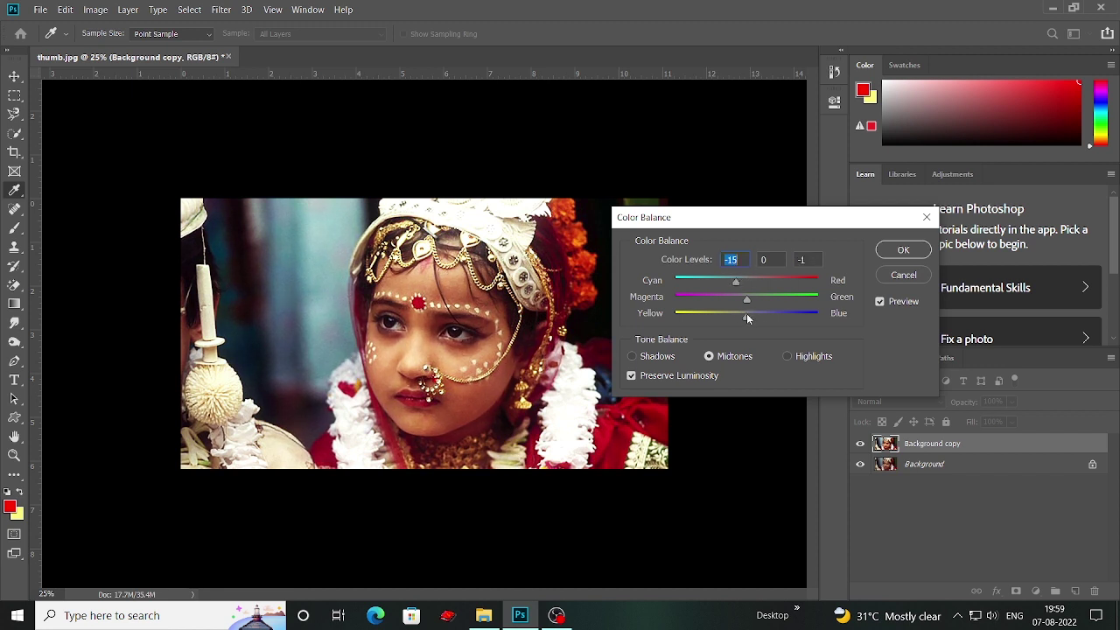
click(746, 314)
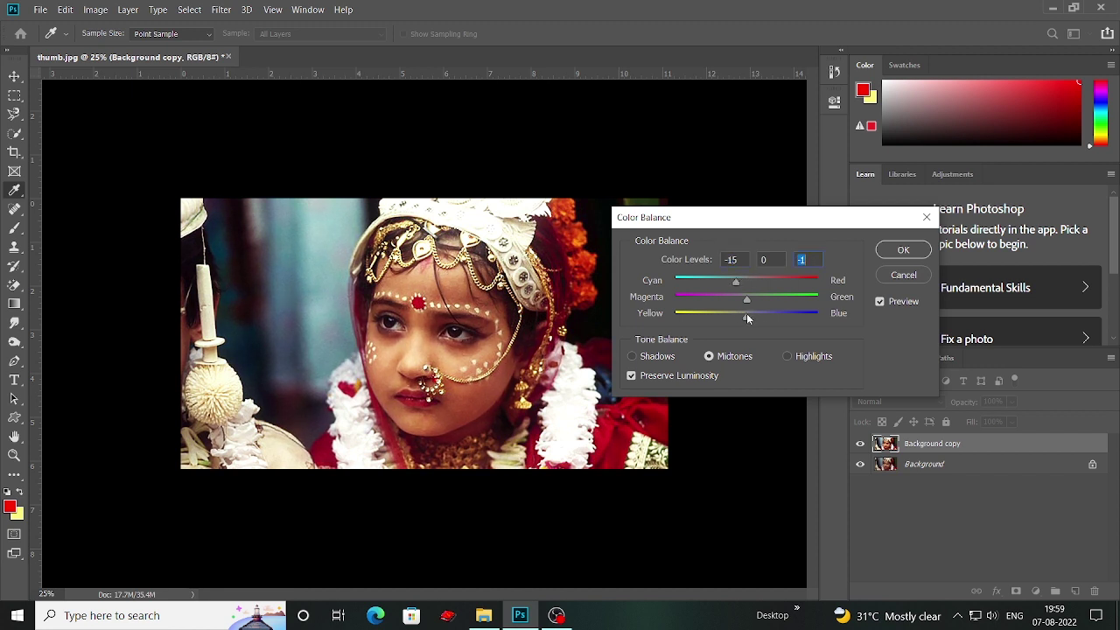
Shift the Color Balance highlights about -11 toward cyan and slightly toward yellow
click(788, 356)
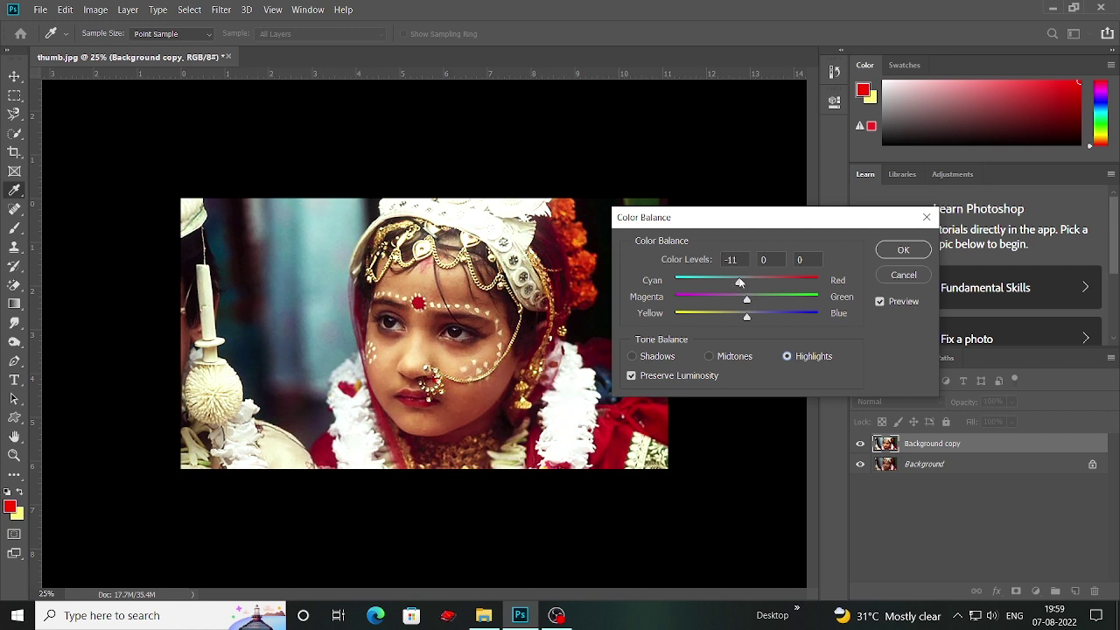
drag(740, 282, 737, 319)
click(738, 320)
Set the Color Balance shadows to +10 toward red and apply the adjustment
click(632, 356)
drag(748, 282, 759, 281)
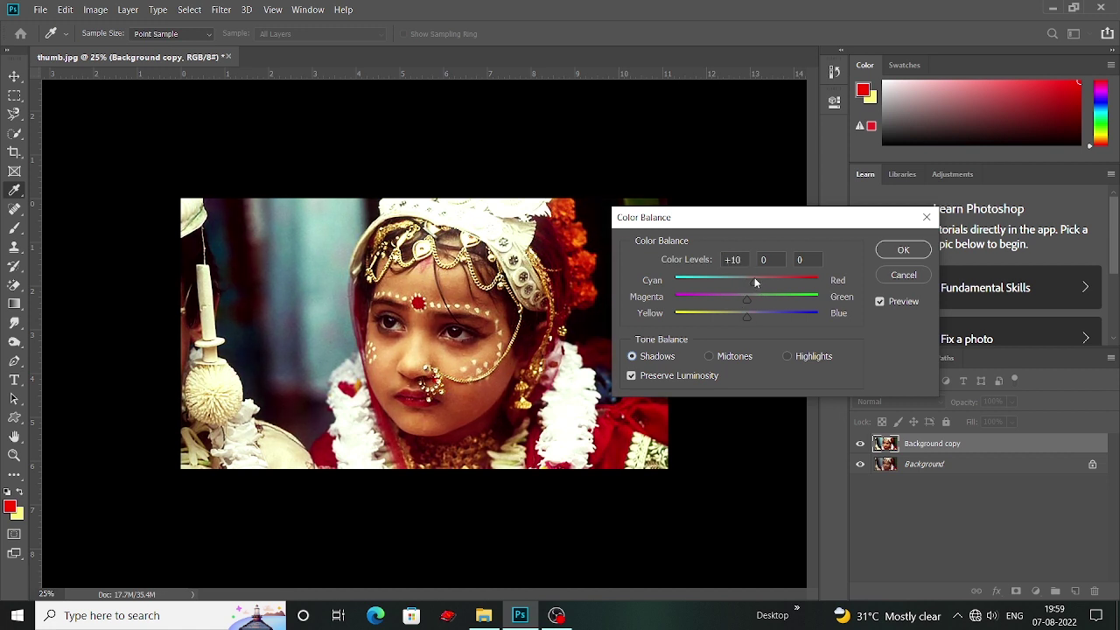
click(755, 280)
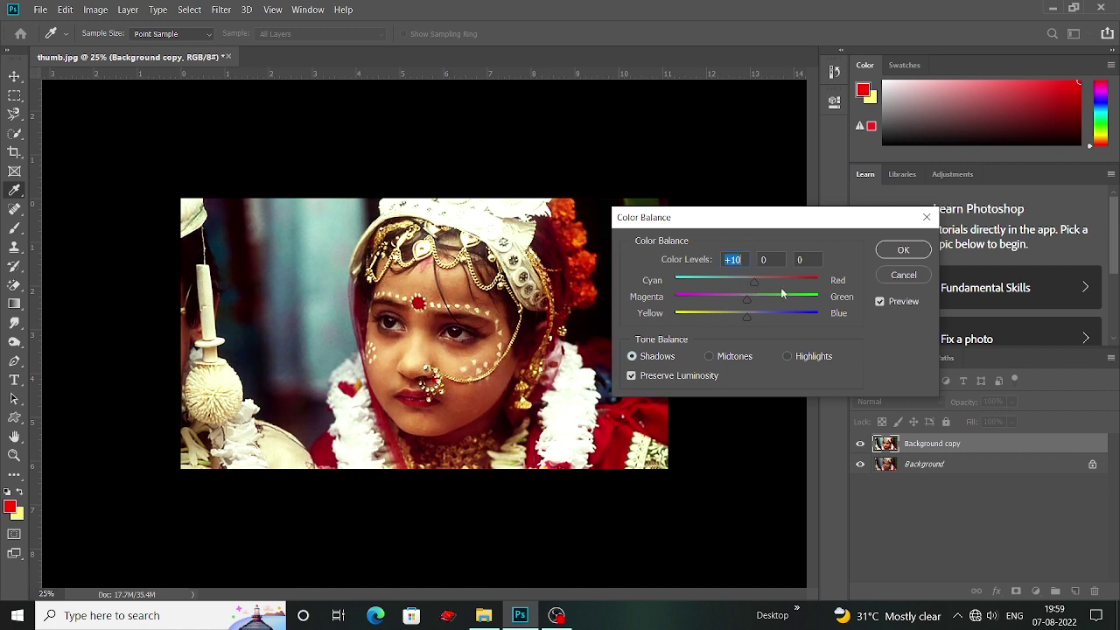
click(902, 251)
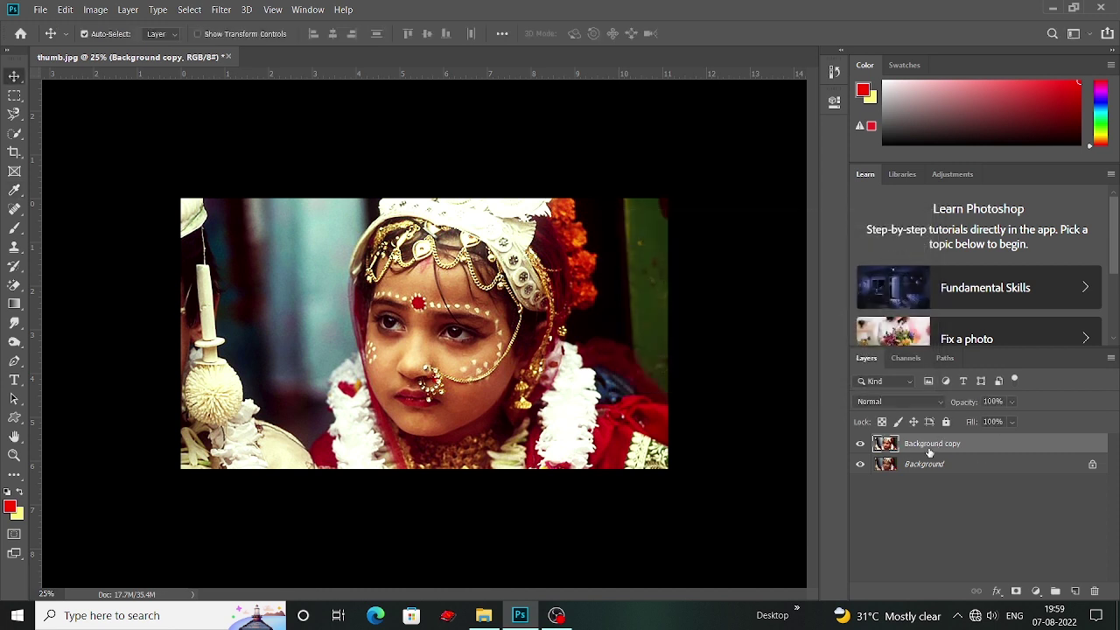
Duplicate the Background copy layer and activate the Spot Healing Brush Tool for retouching the face
drag(1021, 445, 1076, 592)
key(ctrl+1)
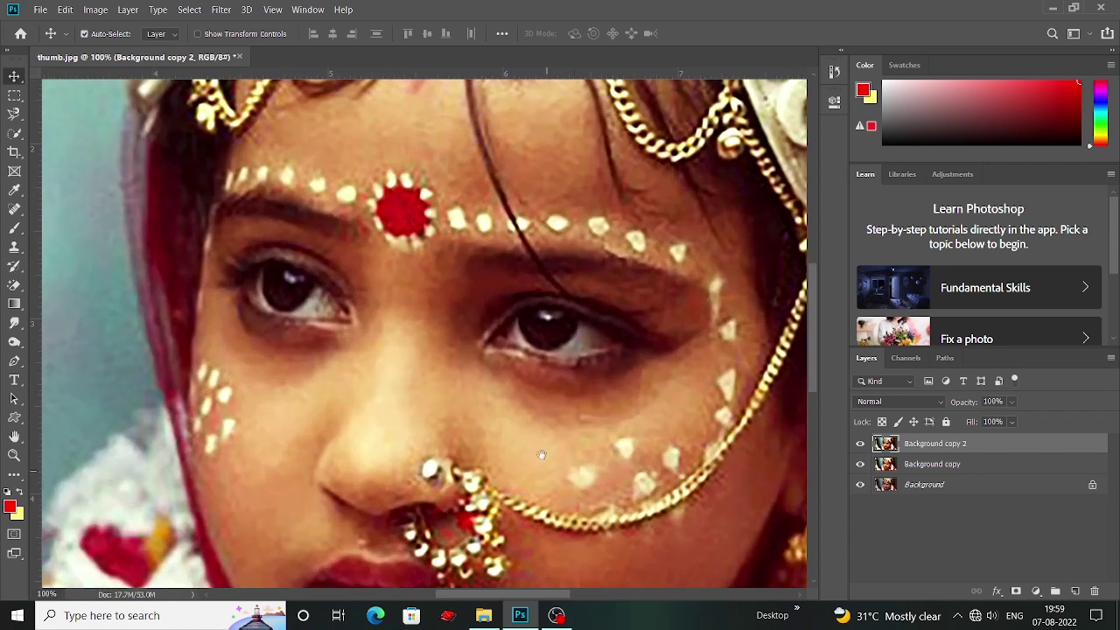
drag(542, 455, 515, 402)
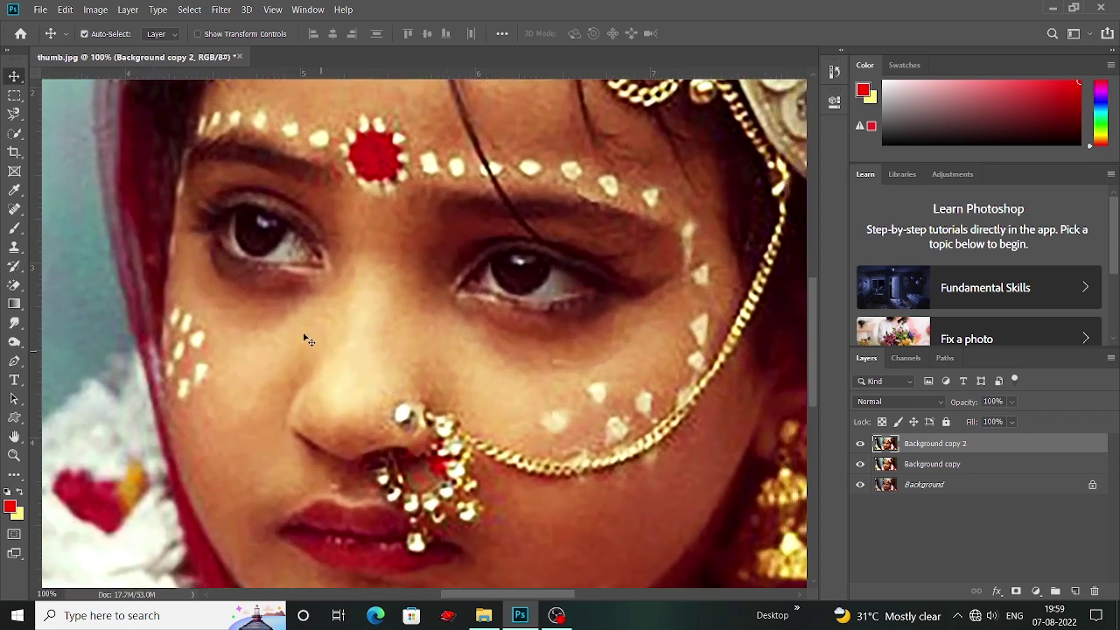
click(14, 209)
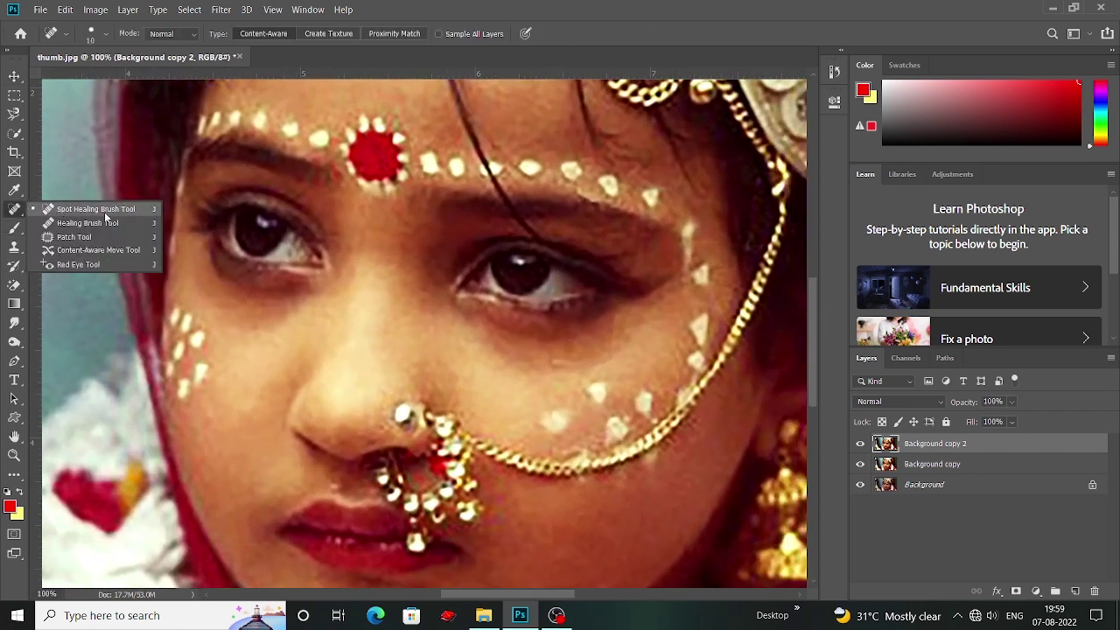
click(104, 211)
Heal the marks under the girl's eye and around her lips with a Content-Aware spot healing brush of 15 to 30 px
key(bracketright)
key(bracketright)
key(bracketright)
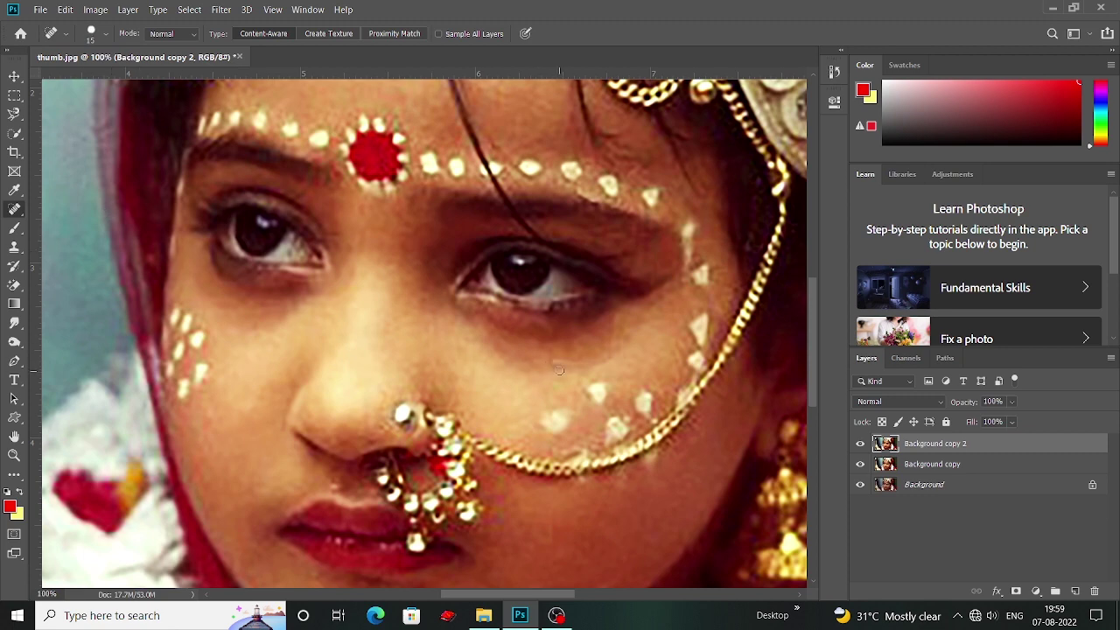
drag(557, 362, 592, 365)
mouse_move(452, 421)
mouse_down()
mouse_move(648, 381)
mouse_move(662, 355)
mouse_up()
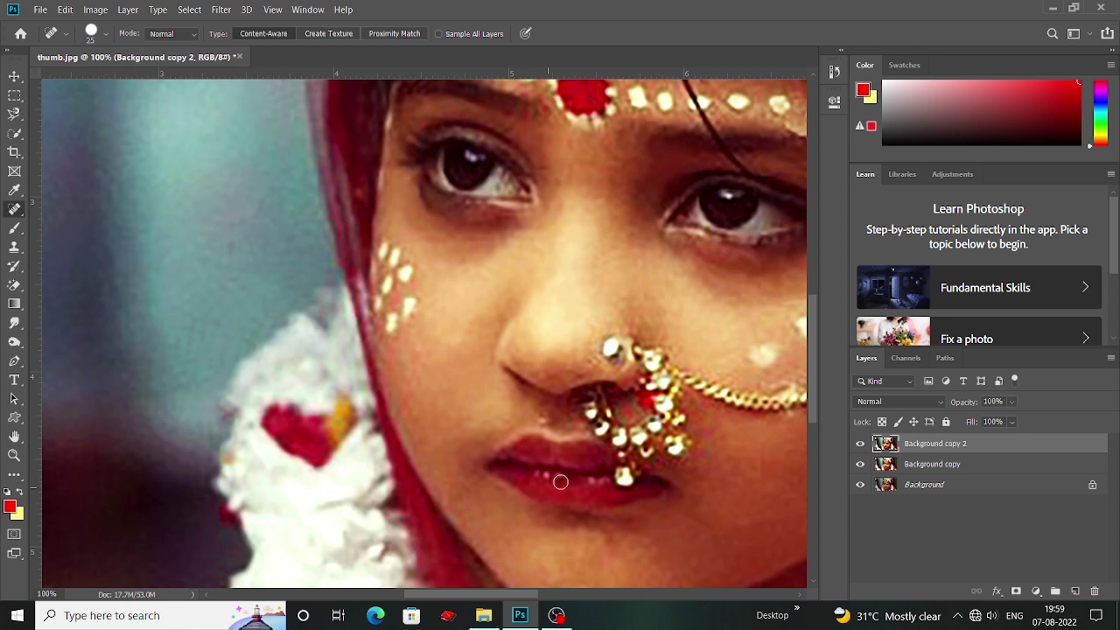
scroll(555, 503, up, 1)
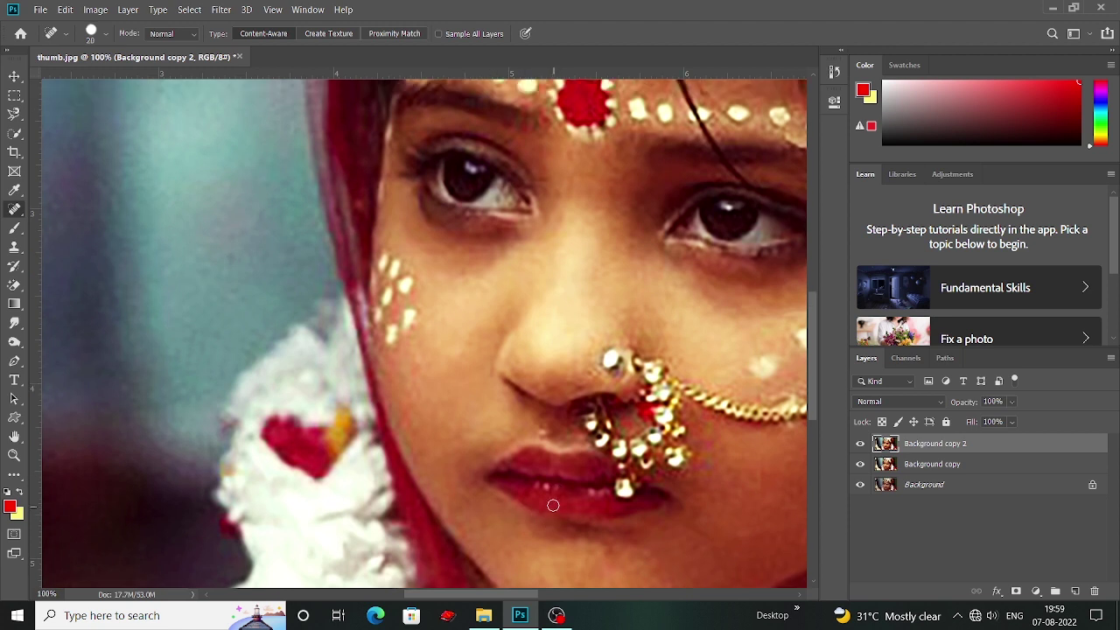
key(bracketright)
scroll(545, 431, up, 2)
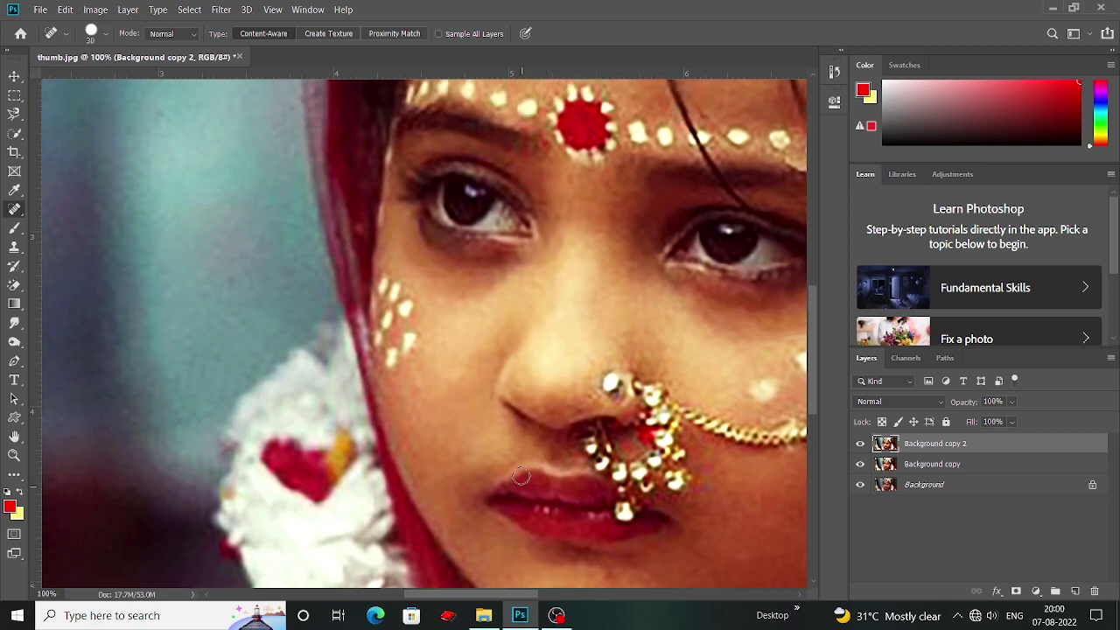
scroll(517, 494, down, 1)
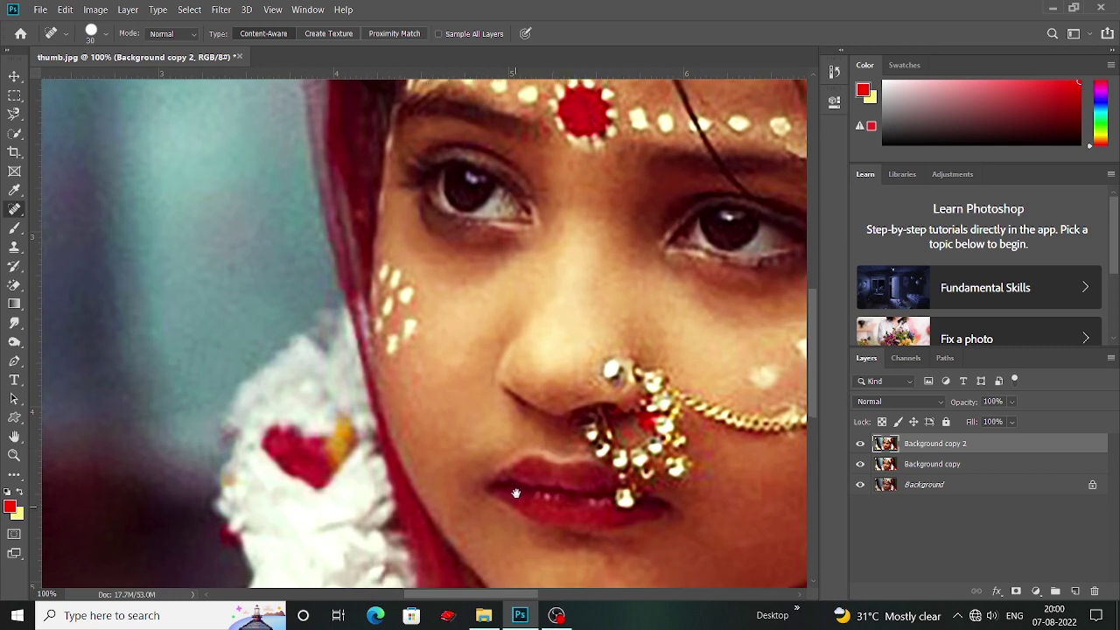
Retouch the remaining skin spots around the mouth, chin and forehead with the spot healing brush at 20 to 30 px
key(ctrl+minus)
key(ctrl+minus)
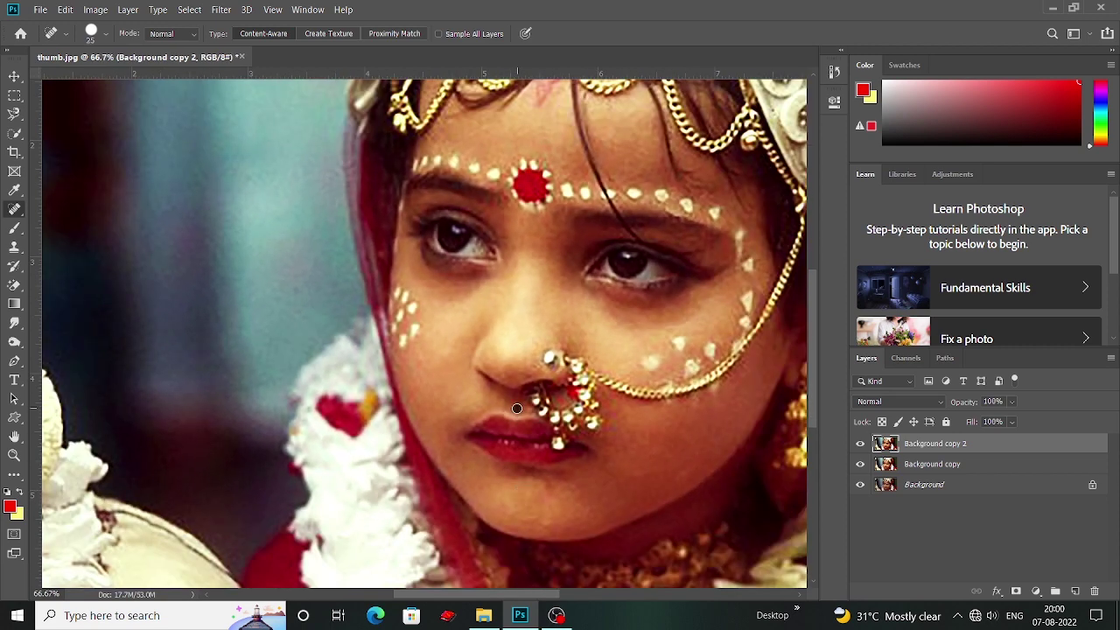
scroll(517, 409, up, 1)
key(bracketleft)
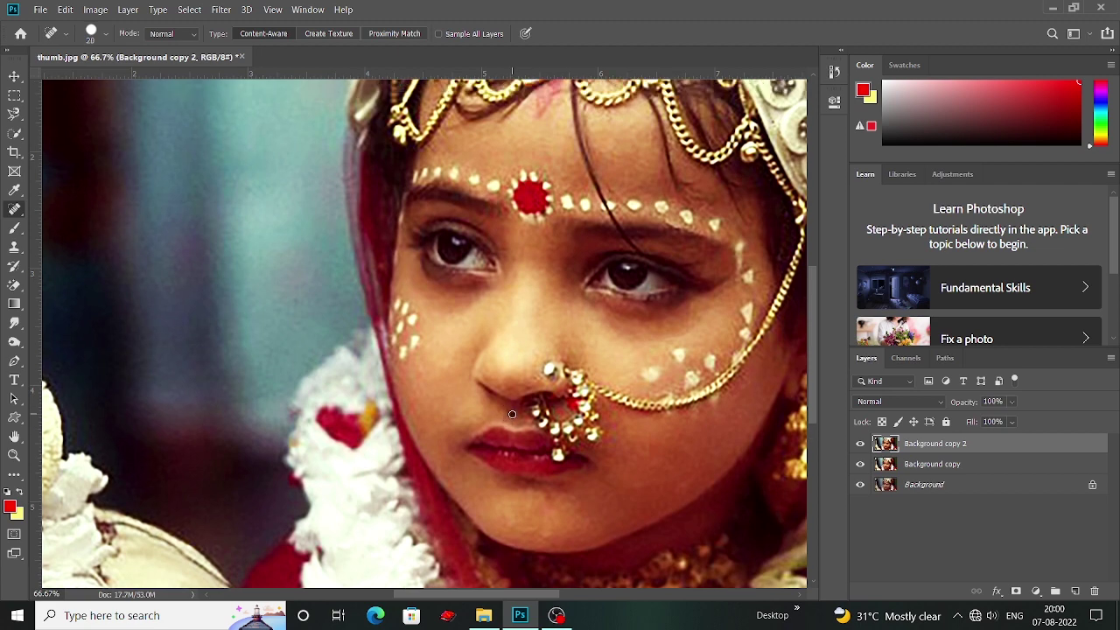
scroll(512, 414, up, 1)
scroll(516, 420, down, 5)
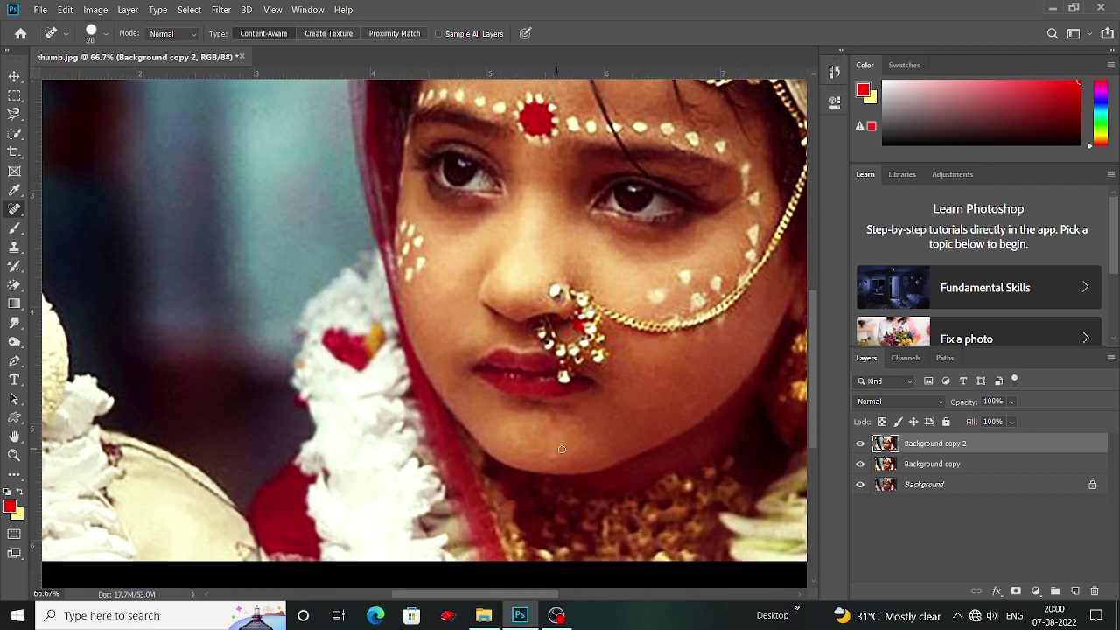
key(bracketright)
key(bracketleft)
key(ctrl+minus)
scroll(523, 172, up, 2)
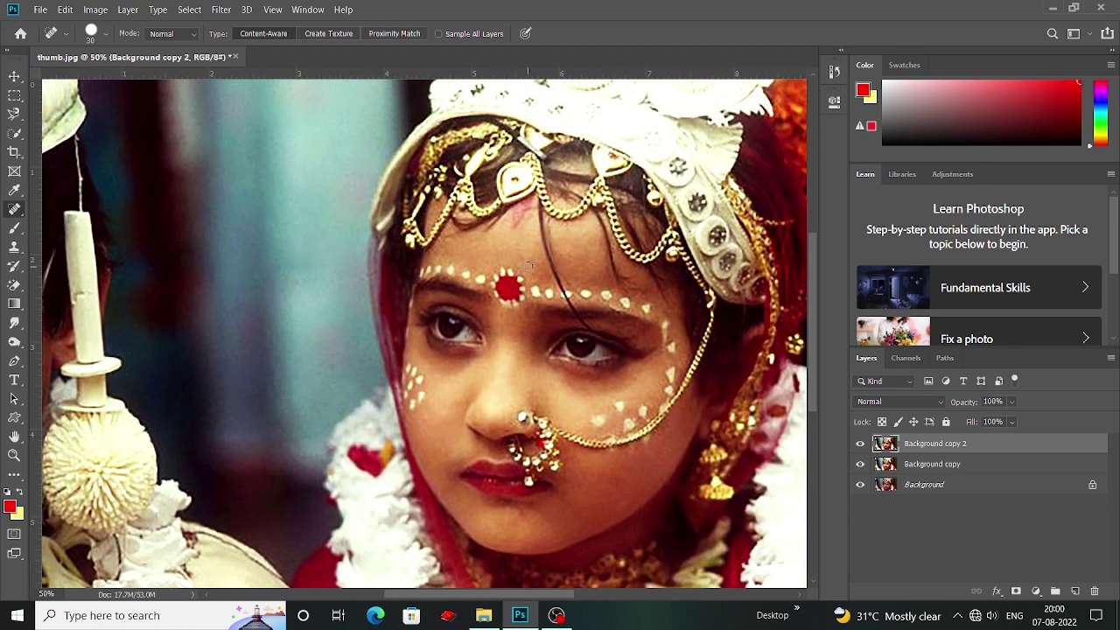
Start a Curves adjustment on Background copy 2 and set the RGB black point input to 8 and white point input to 251
key(ctrl+minus)
key(ctrl+minus)
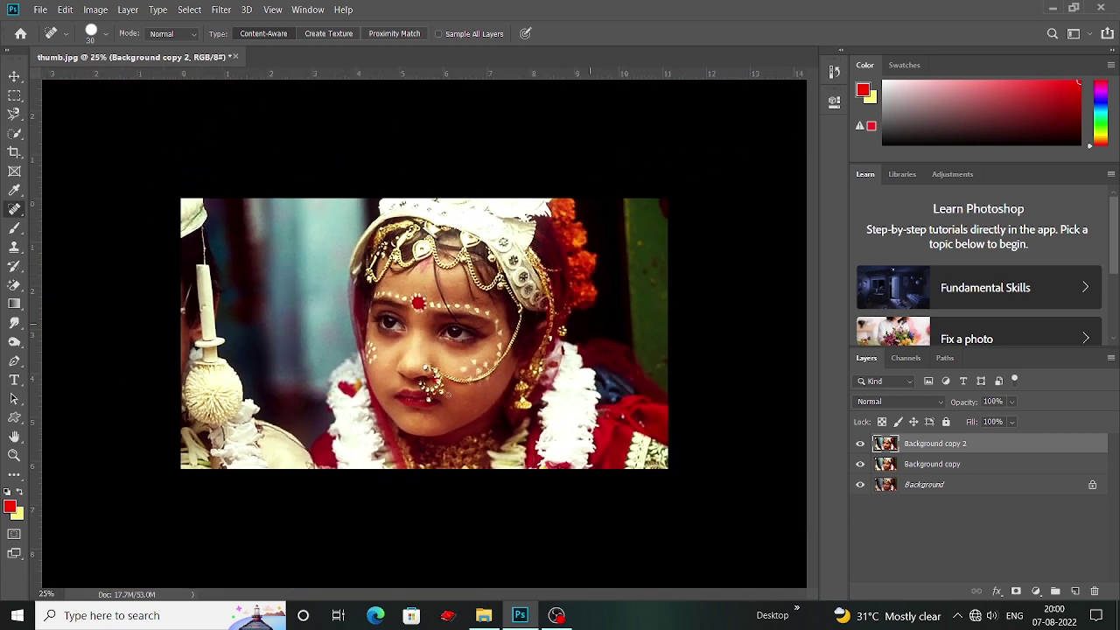
click(95, 10)
mouse_move(108, 47)
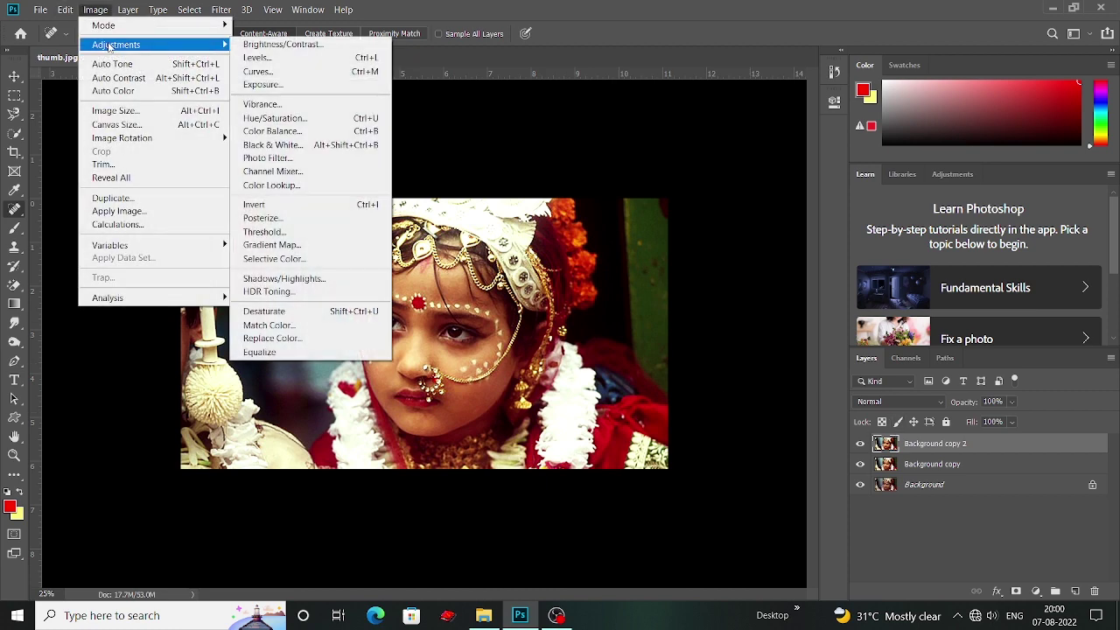
click(264, 72)
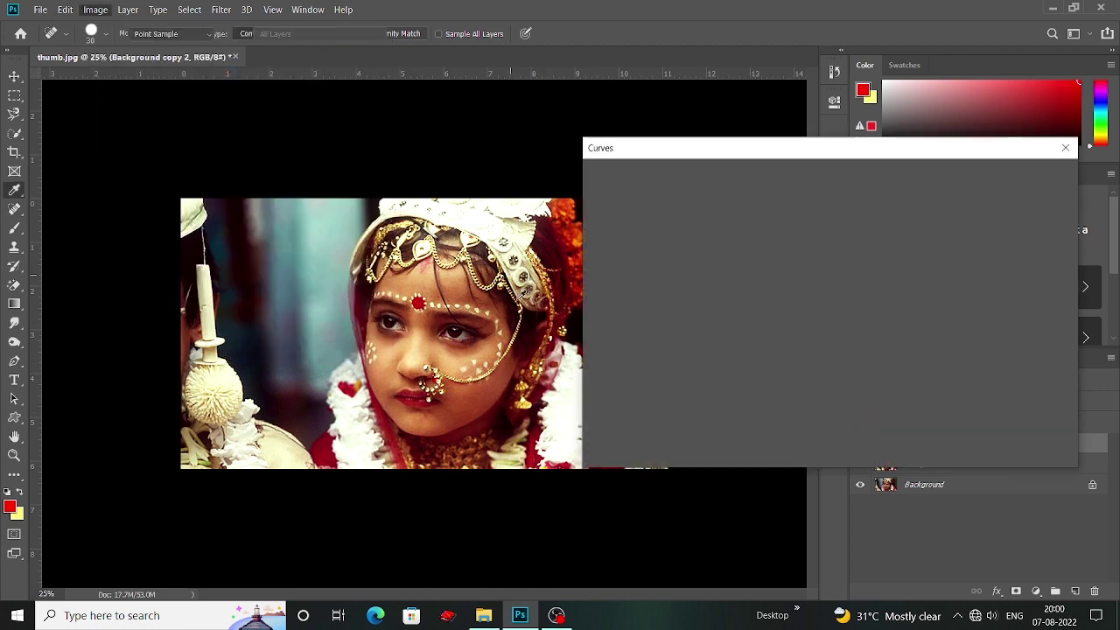
click(523, 311)
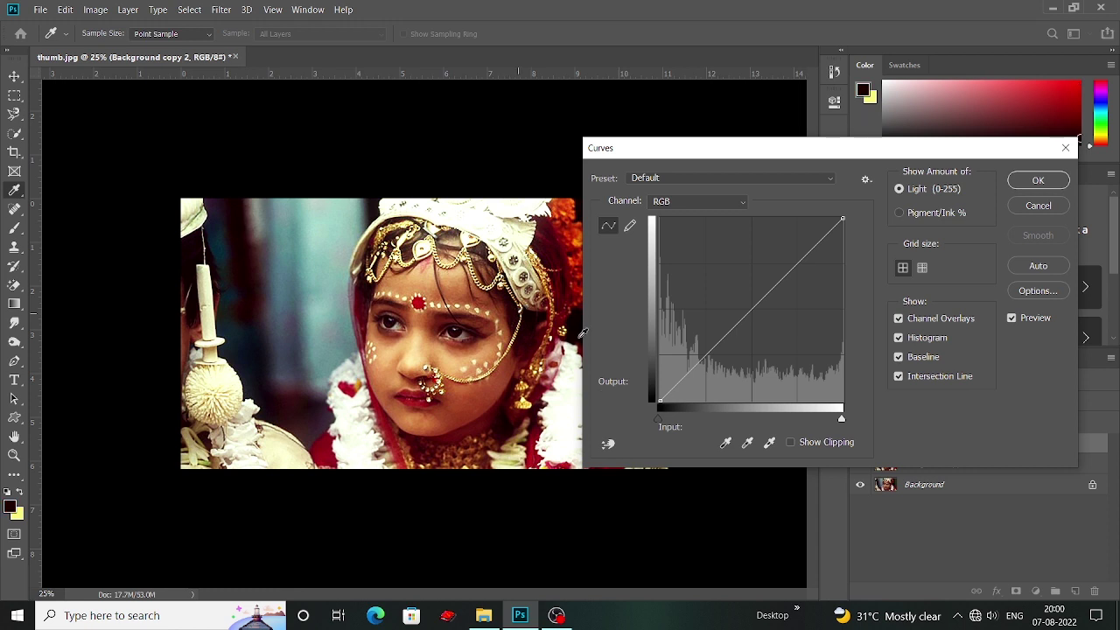
drag(659, 419, 664, 418)
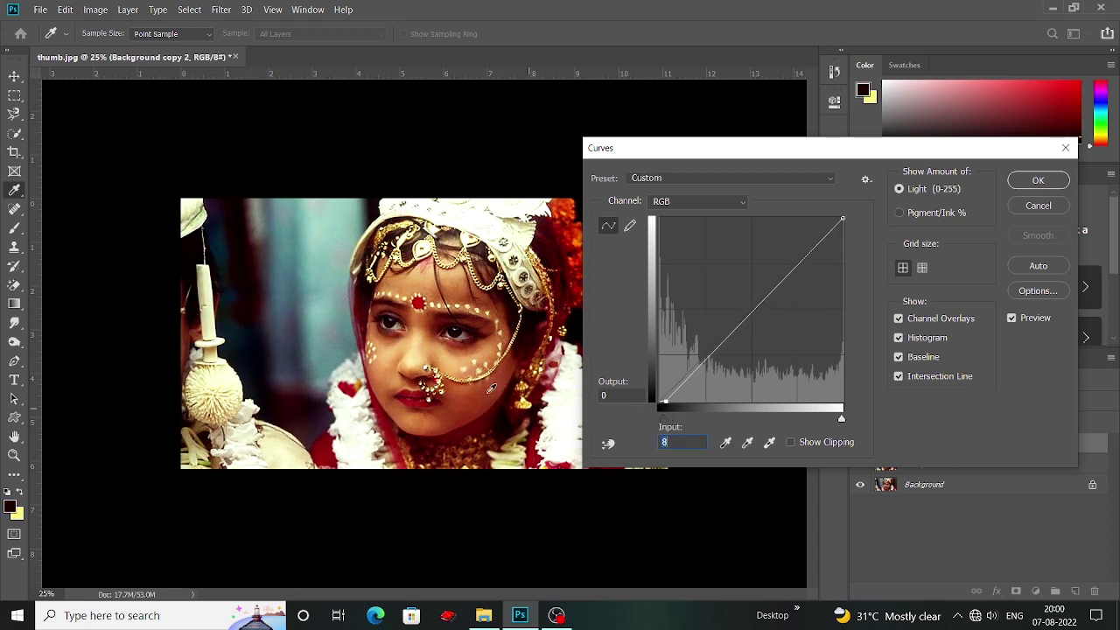
click(447, 396)
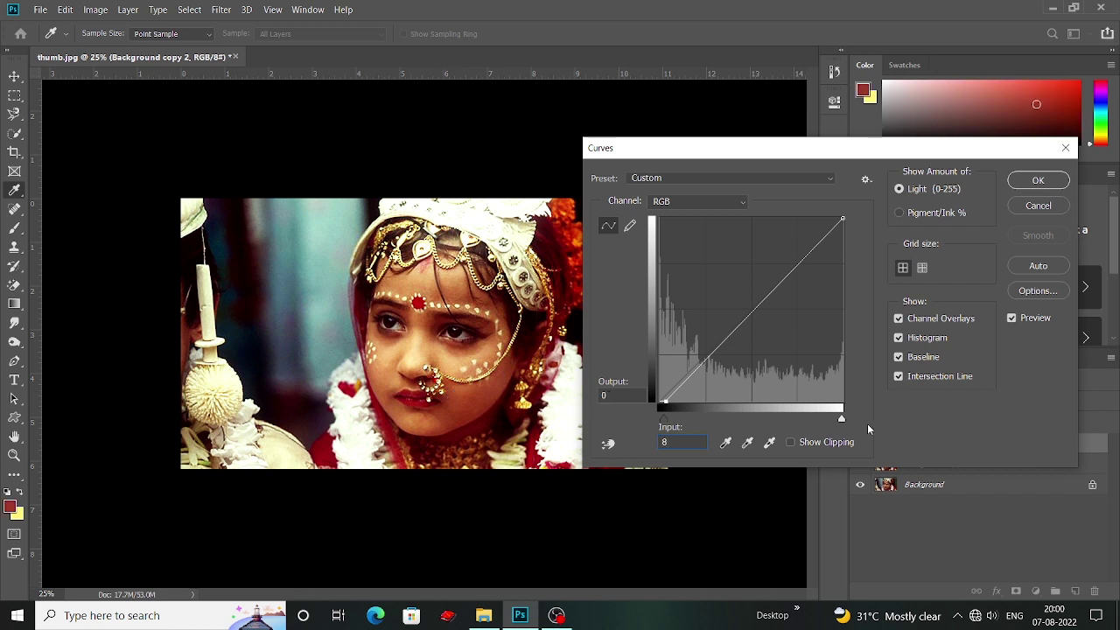
drag(842, 418, 839, 424)
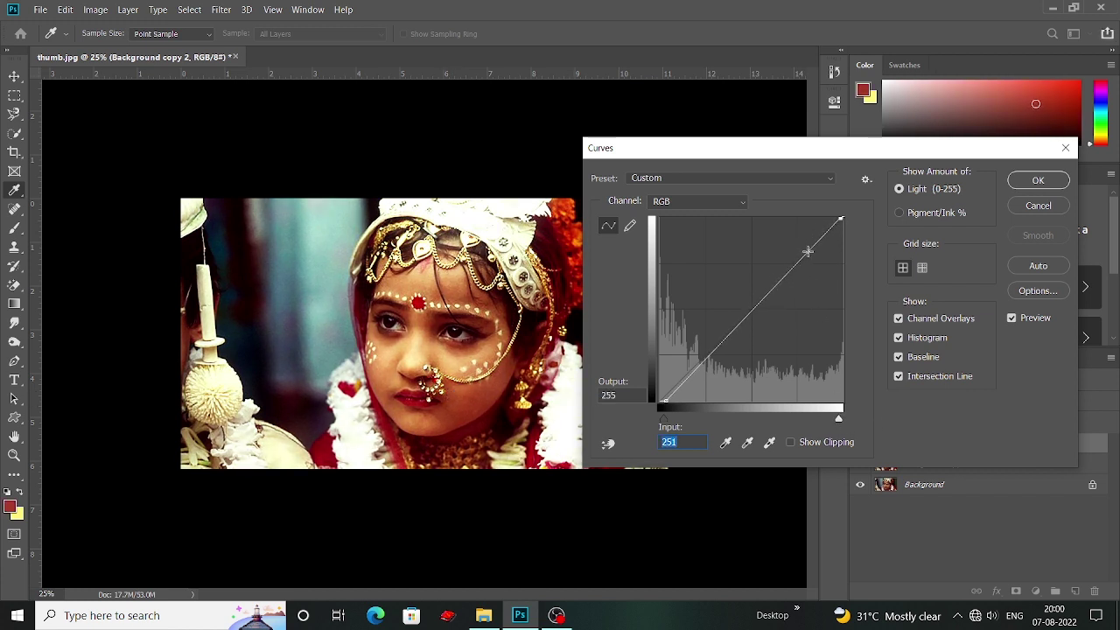
Bend the RGB curve through input 182, output 163, lower its white endpoint to input 243, output 229, and apply it
drag(808, 251, 792, 285)
click(483, 212)
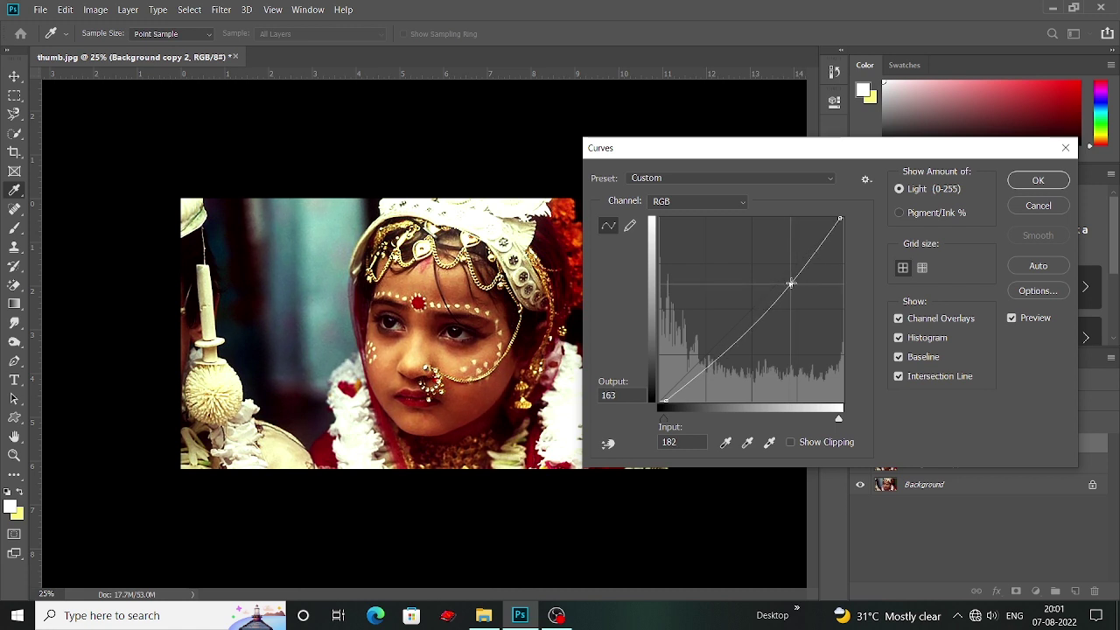
click(517, 201)
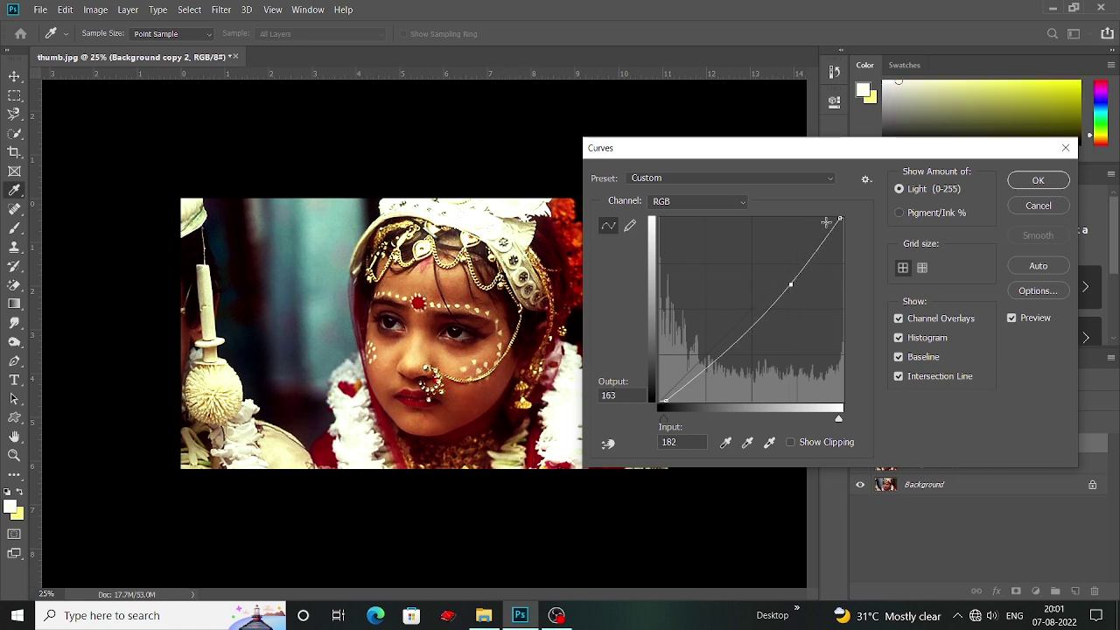
drag(841, 219, 836, 237)
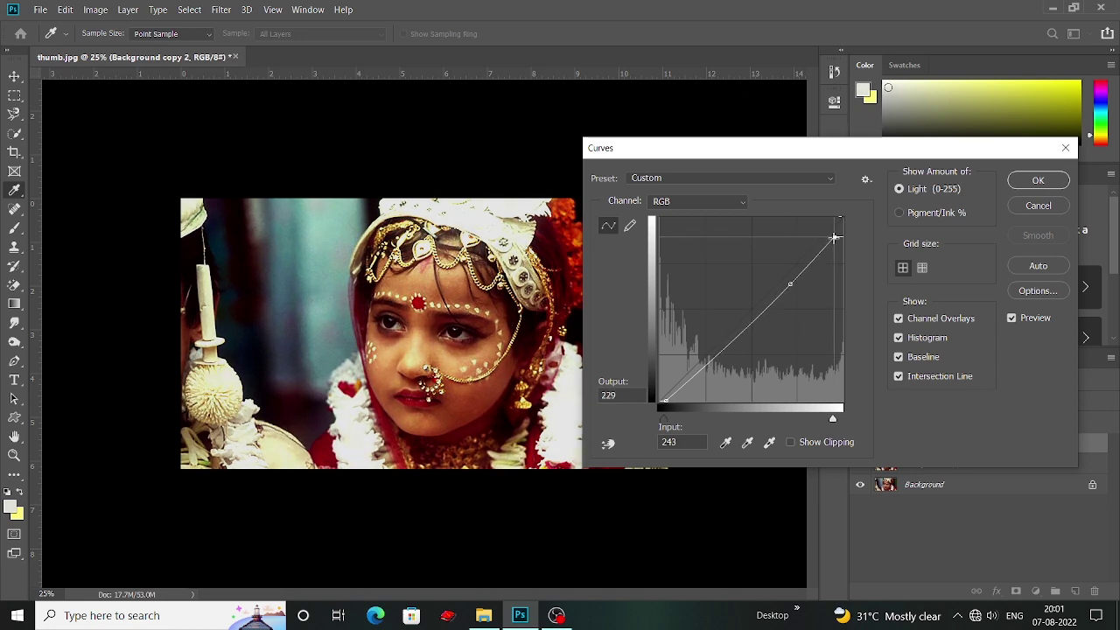
click(1025, 182)
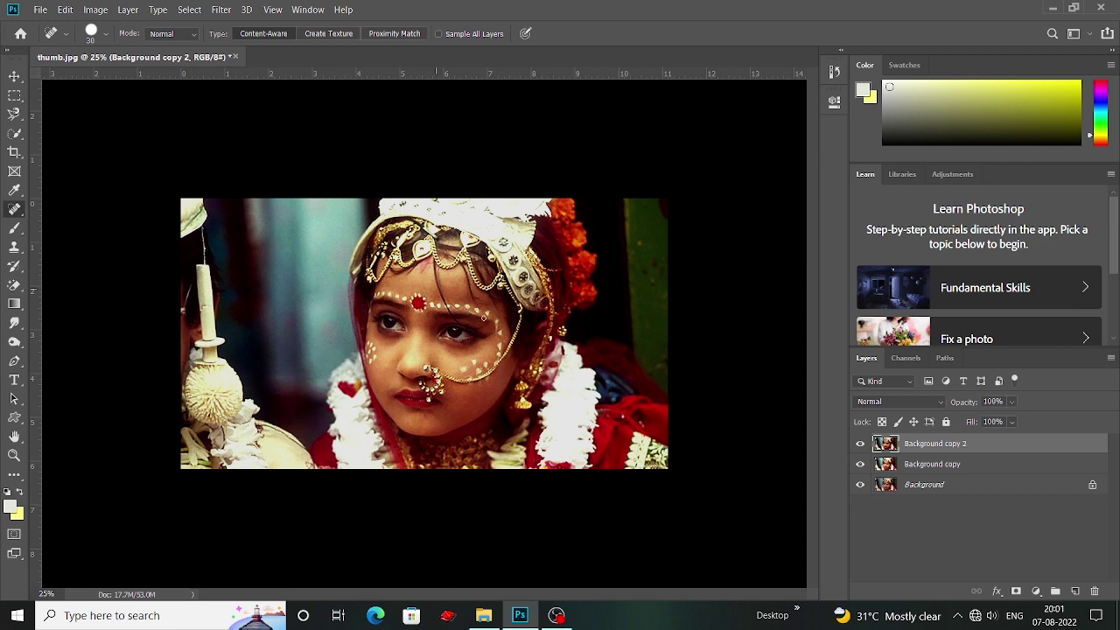
Open the Camera Raw Filter on the layer and set Contrast to +15 and Highlights to +7
click(221, 10)
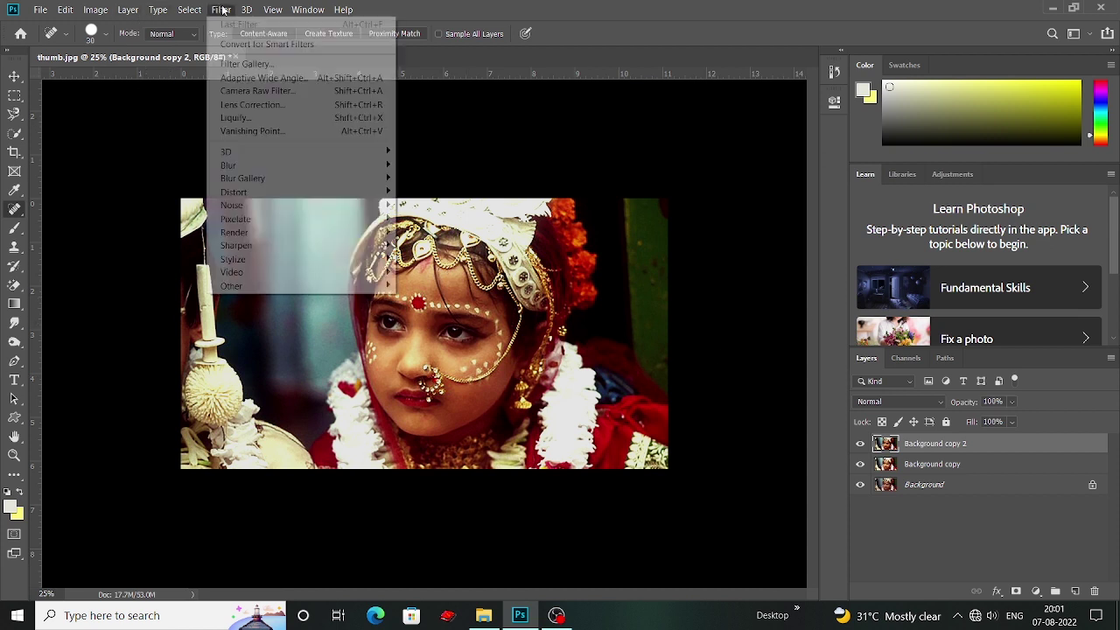
click(277, 91)
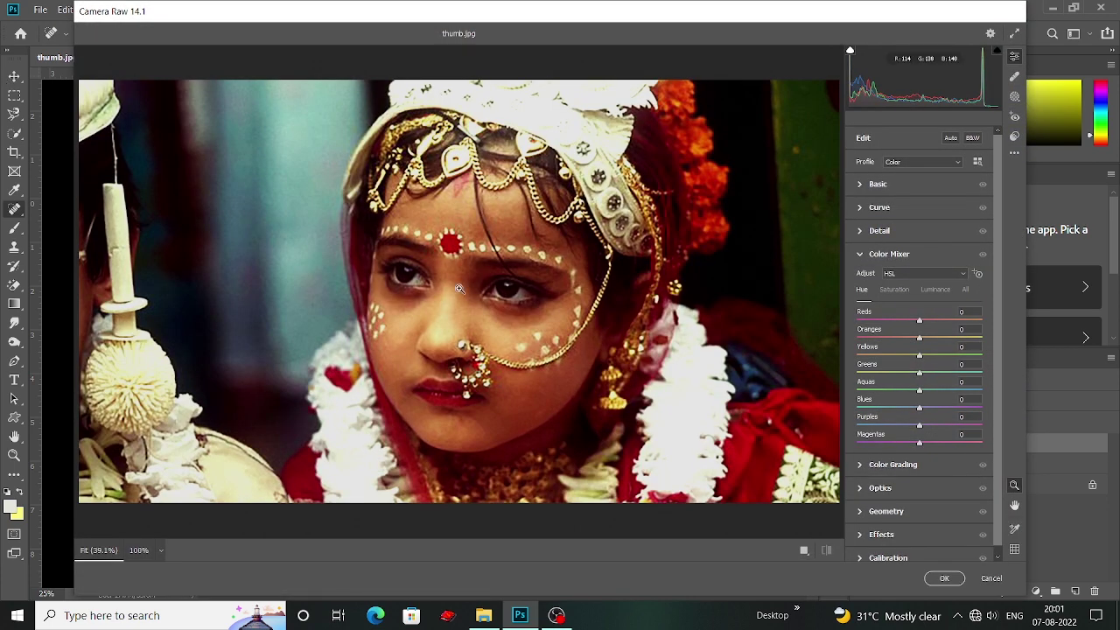
scroll(517, 311, up, 3)
scroll(516, 312, down, 4)
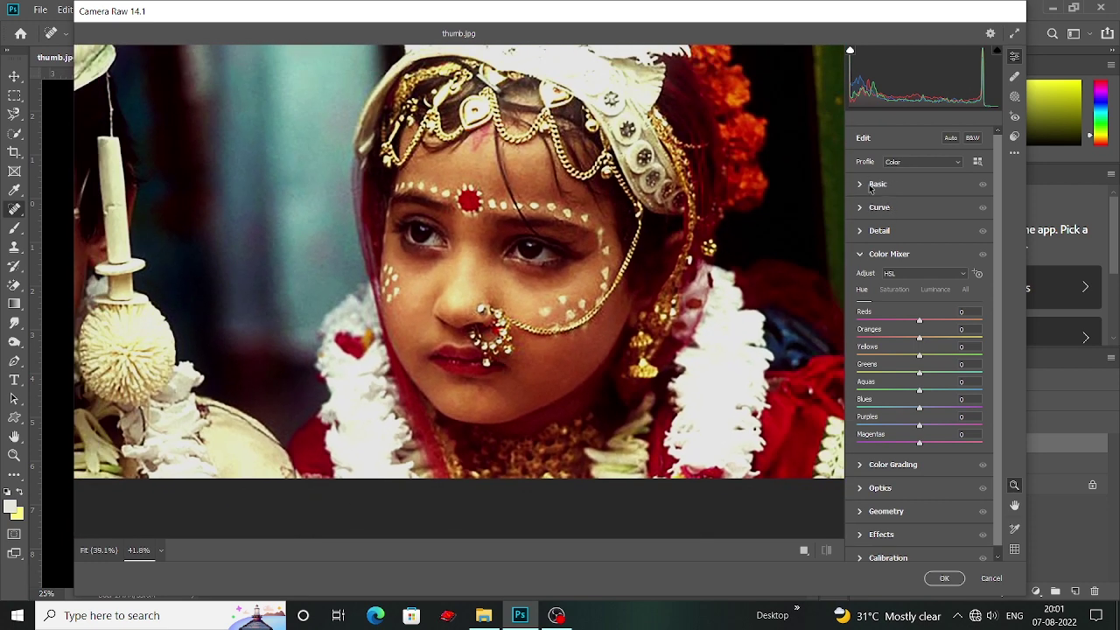
click(859, 186)
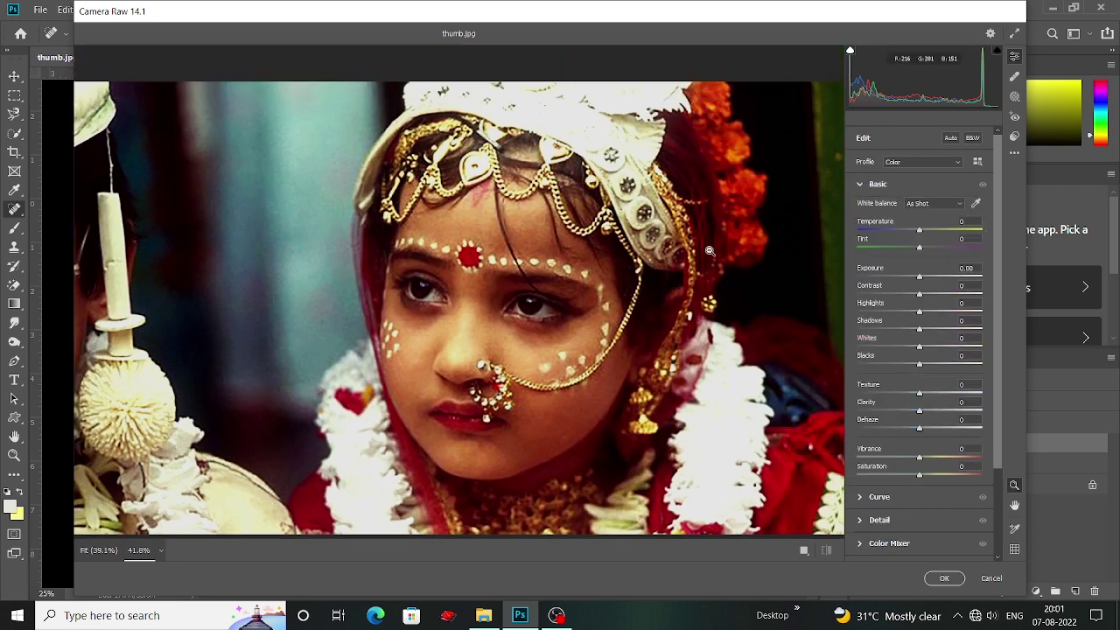
drag(922, 298, 930, 299)
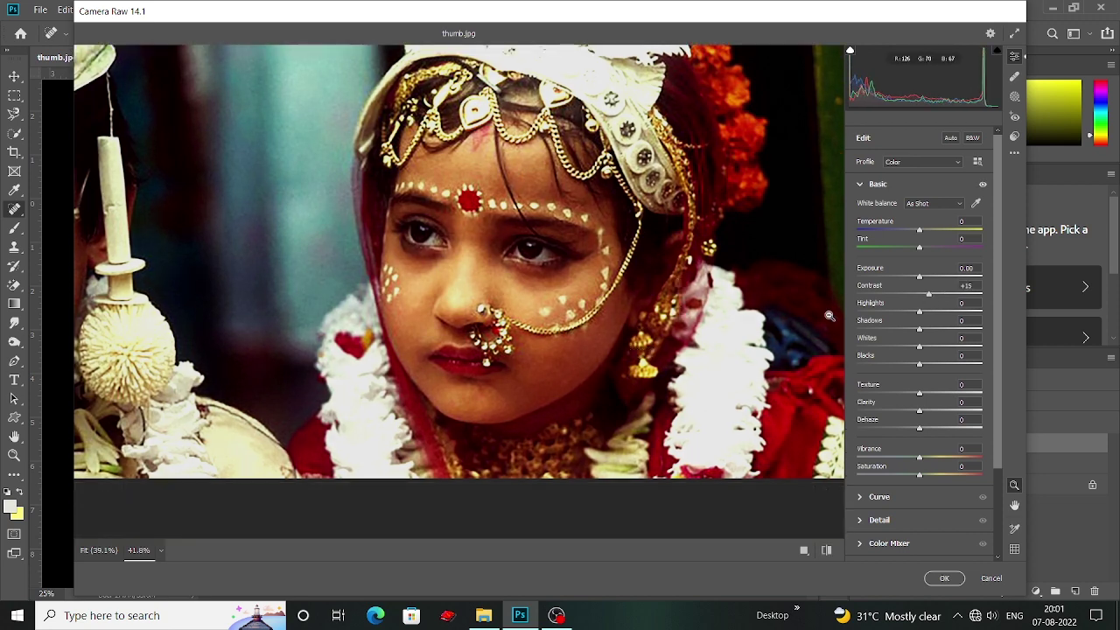
drag(920, 312, 925, 317)
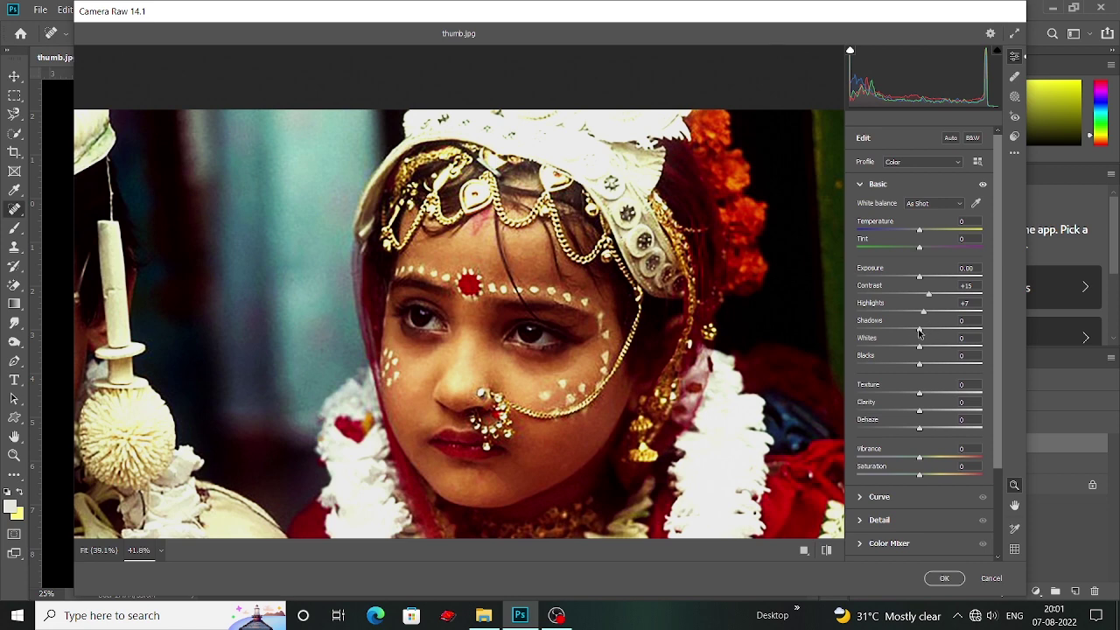
Set the Basic tone values to Shadows +18, Whites -16 and Blacks +7
drag(919, 331, 931, 331)
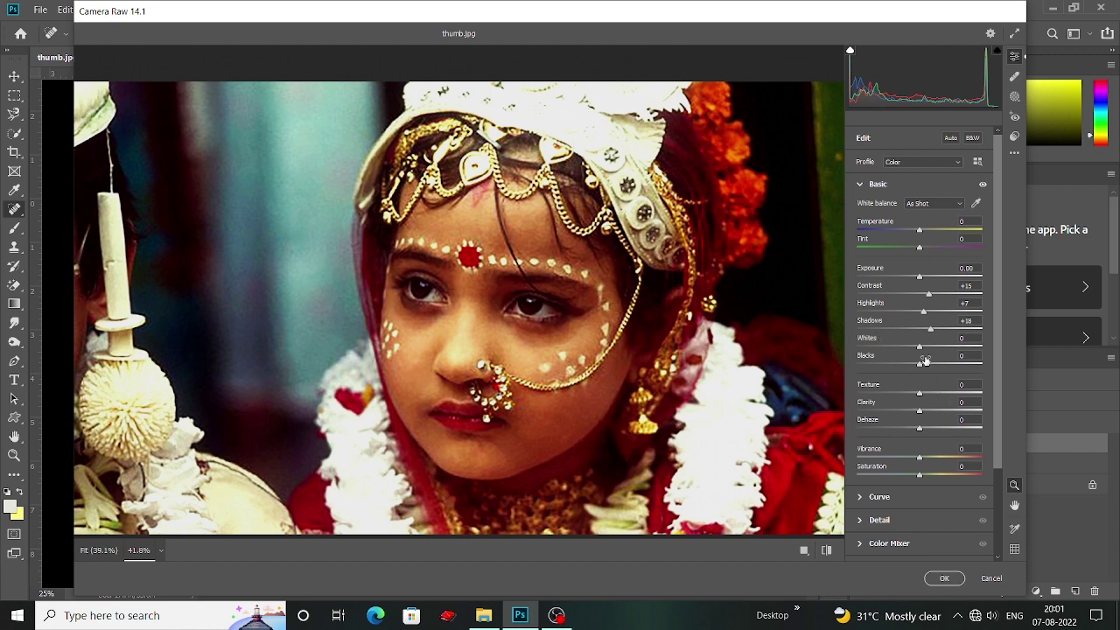
mouse_move(919, 349)
mouse_down()
mouse_move(892, 348)
mouse_move(910, 348)
mouse_up()
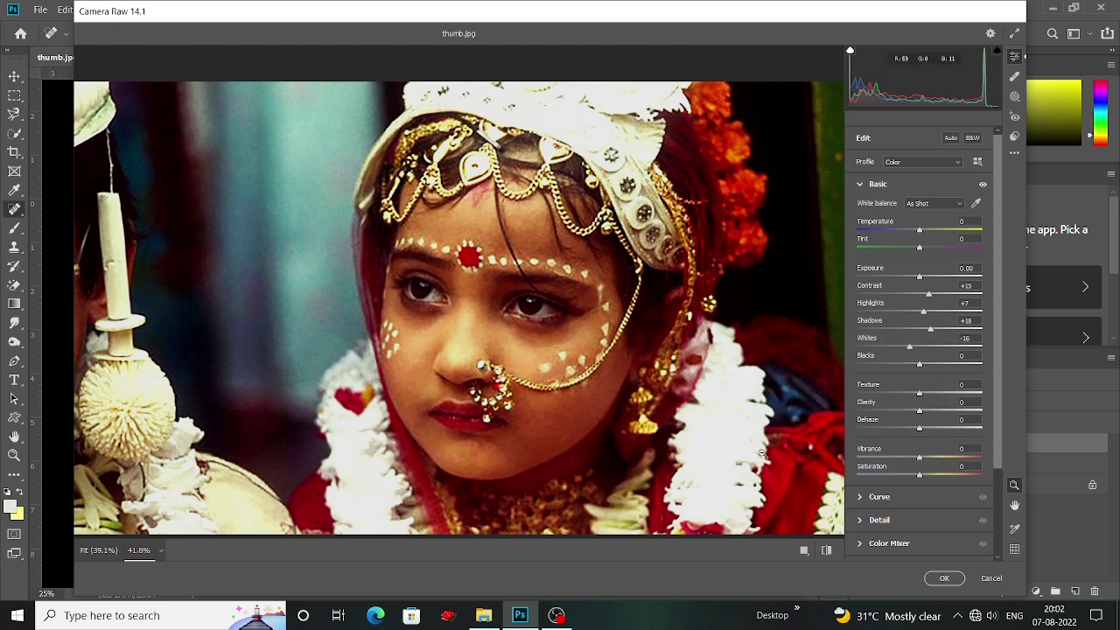
drag(920, 364, 928, 367)
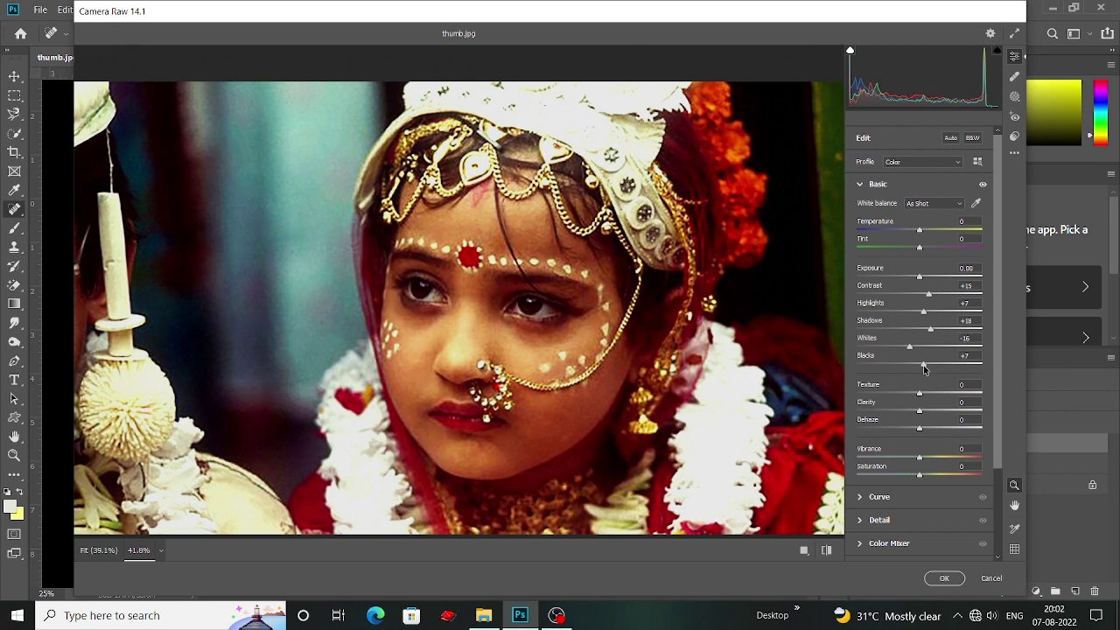
Soften the skin by setting Texture to -61 and Clarity to -23
scroll(582, 368, down, 4)
scroll(583, 367, up, 2)
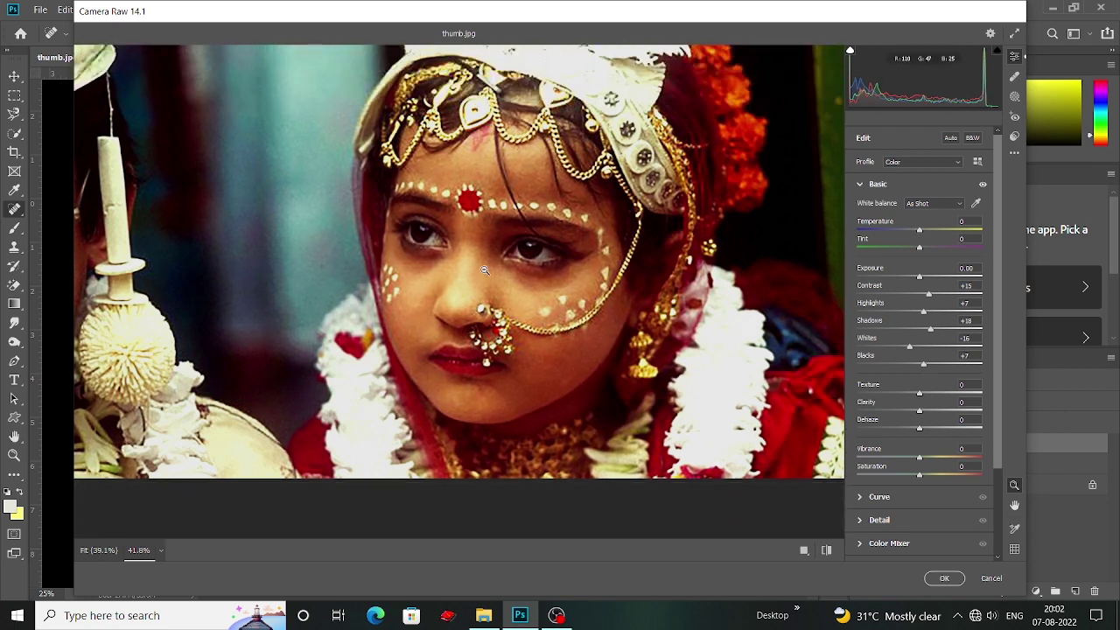
scroll(455, 331, up, 5)
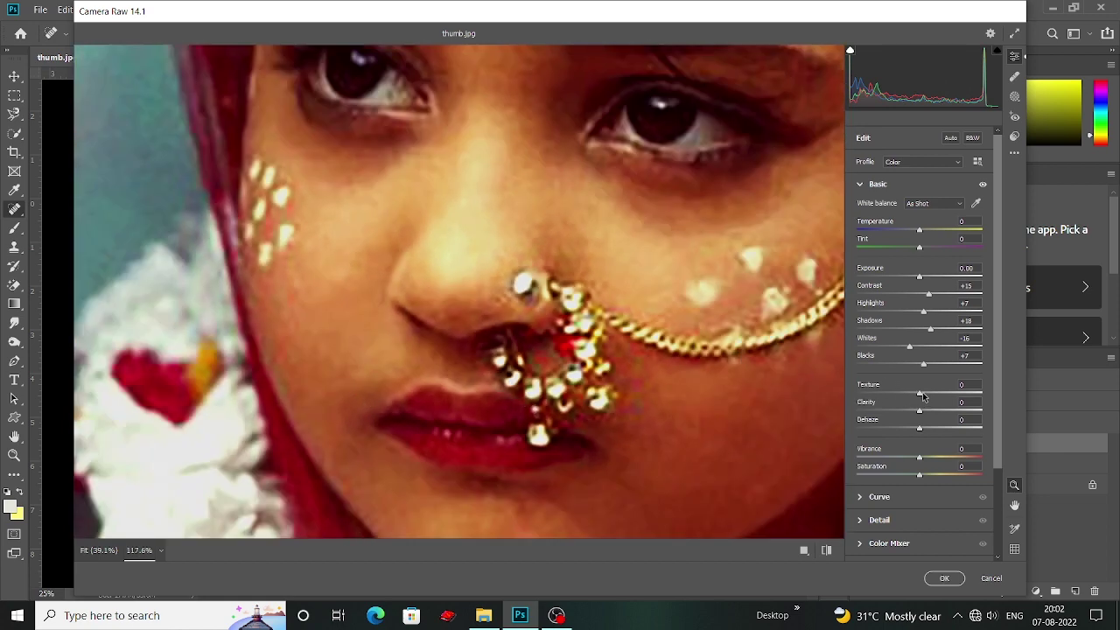
drag(920, 394, 904, 414)
scroll(643, 350, down, 3)
key(ctrl+minus)
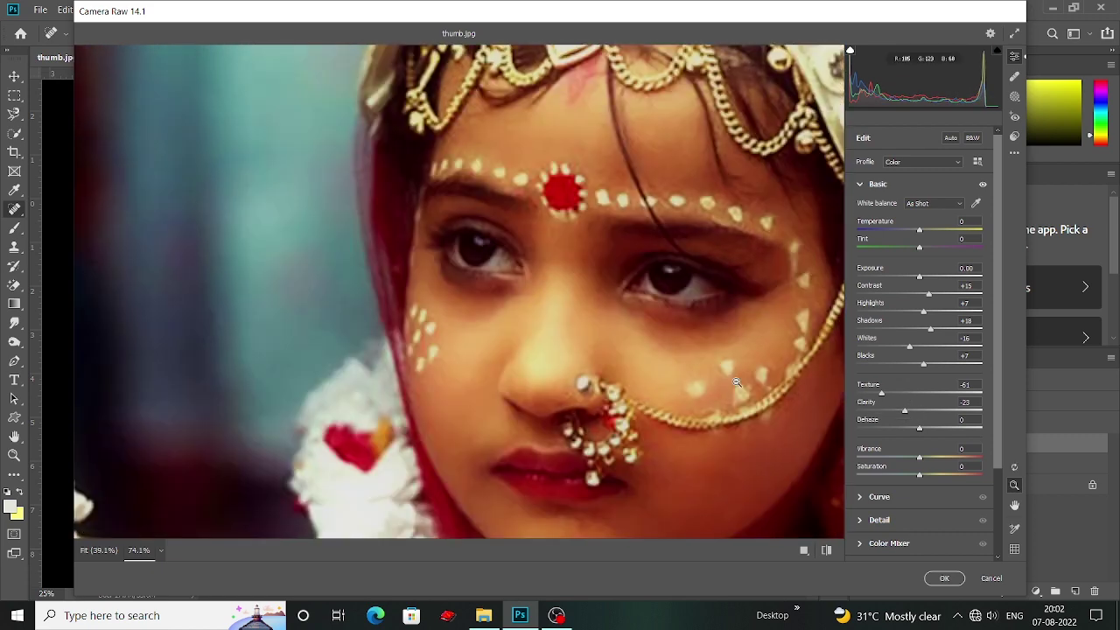
Lower Clarity to -36 and compare the edited portrait with the default settings
click(904, 411)
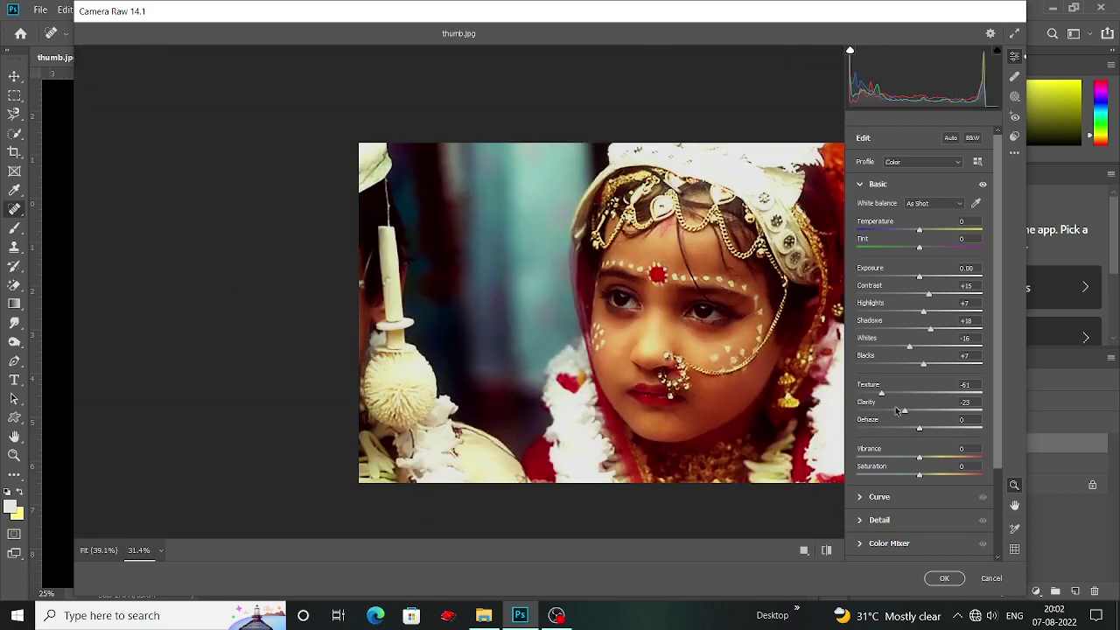
click(898, 411)
drag(898, 410, 894, 411)
click(828, 550)
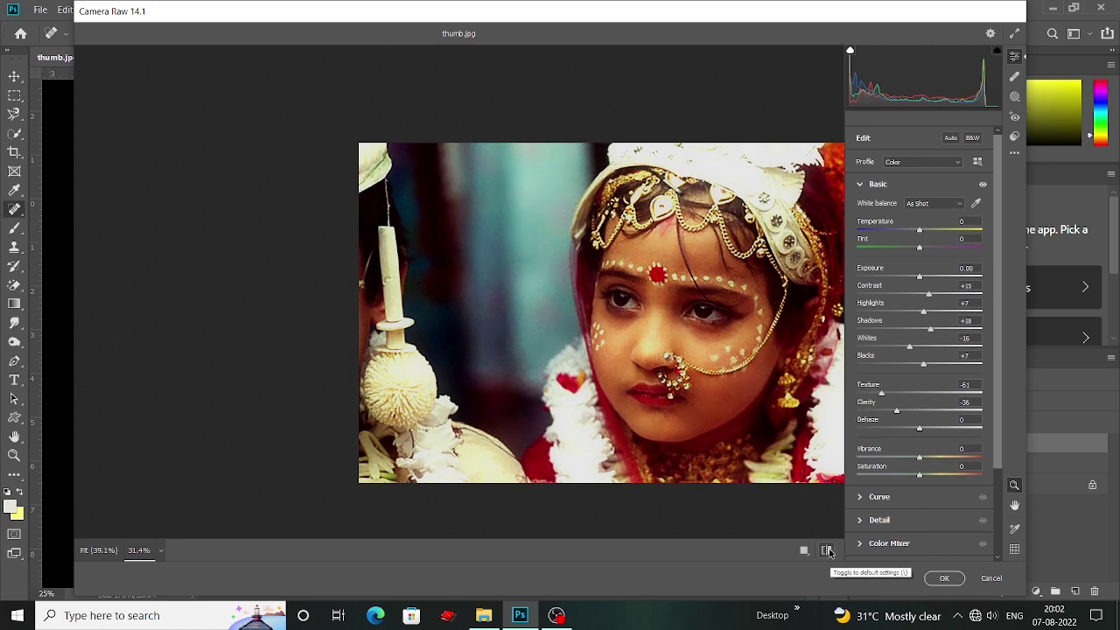
click(827, 550)
Set Clarity to -41 and Dehaze to +23
scroll(645, 451, up, 2)
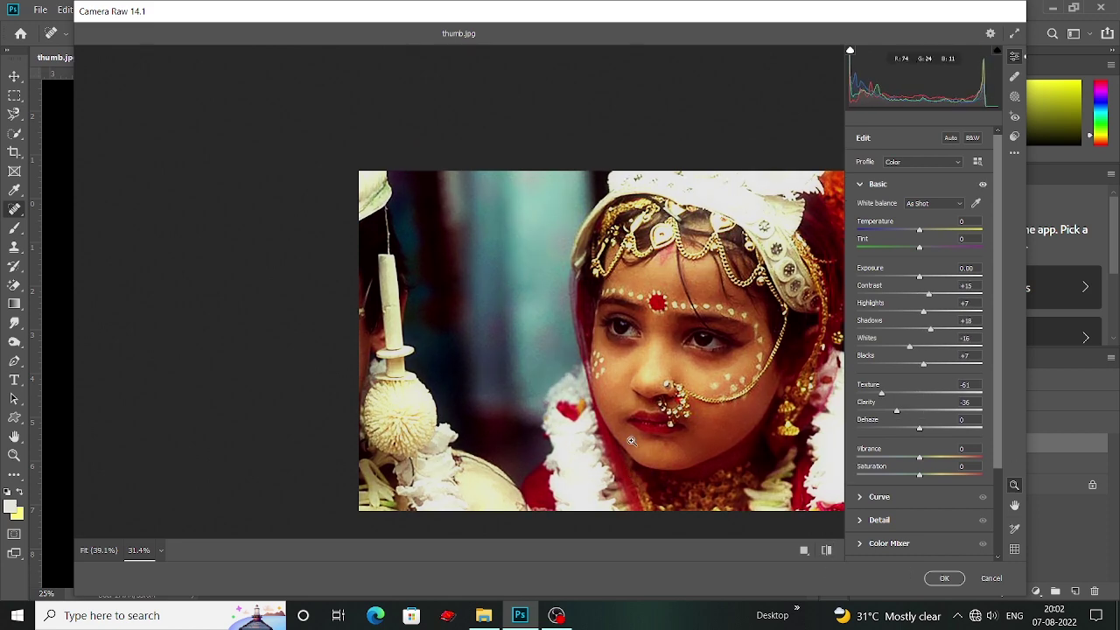
scroll(645, 452, up, 3)
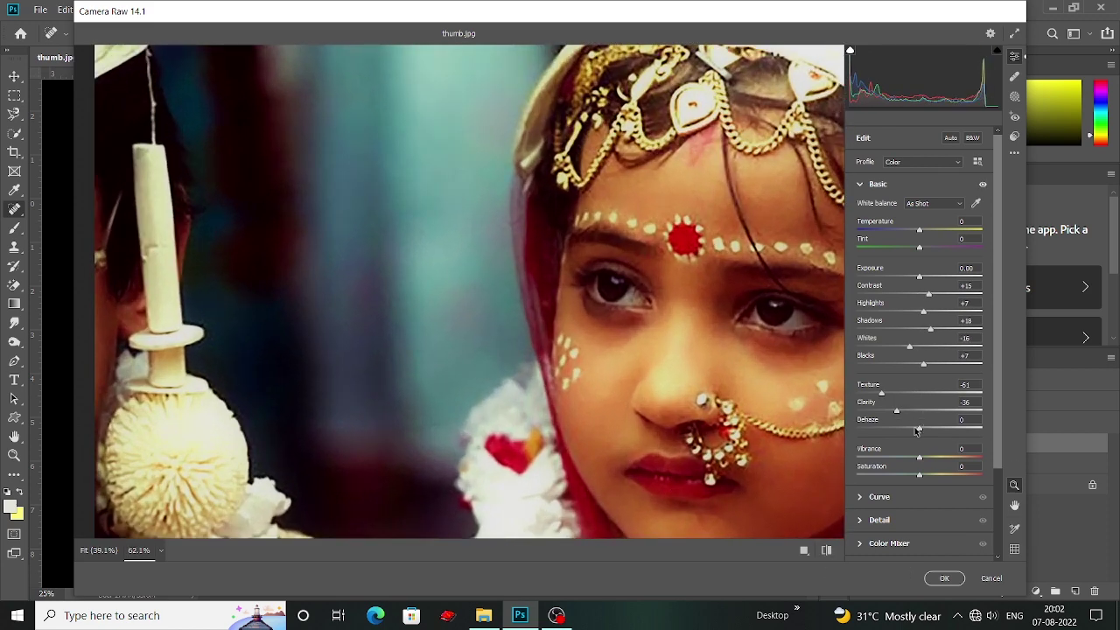
mouse_move(919, 428)
mouse_down()
mouse_move(945, 427)
mouse_move(894, 411)
mouse_move(932, 429)
mouse_up()
scroll(754, 395, down, 3)
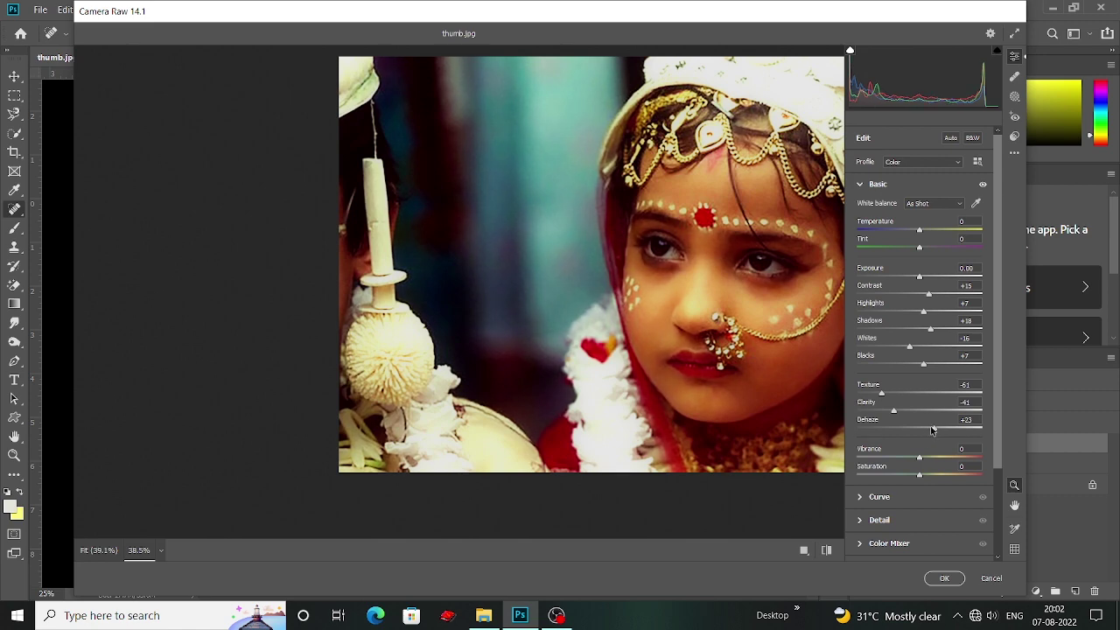
Cool the portrait's white balance by setting Temperature to -6
scroll(679, 330, down, 2)
scroll(671, 325, up, 1)
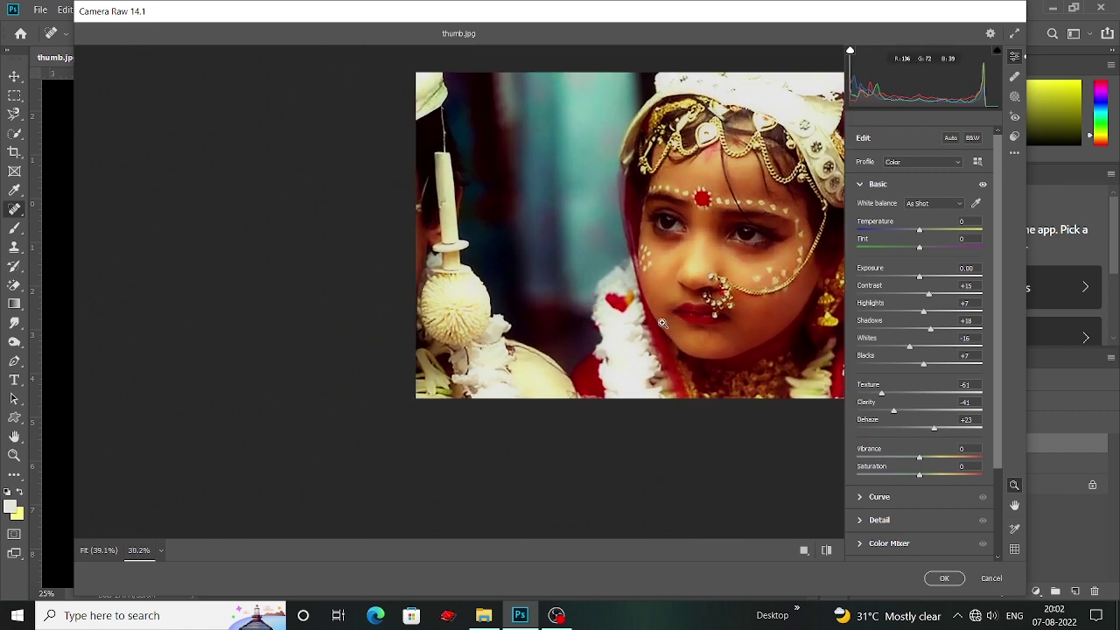
scroll(452, 344, up, 2)
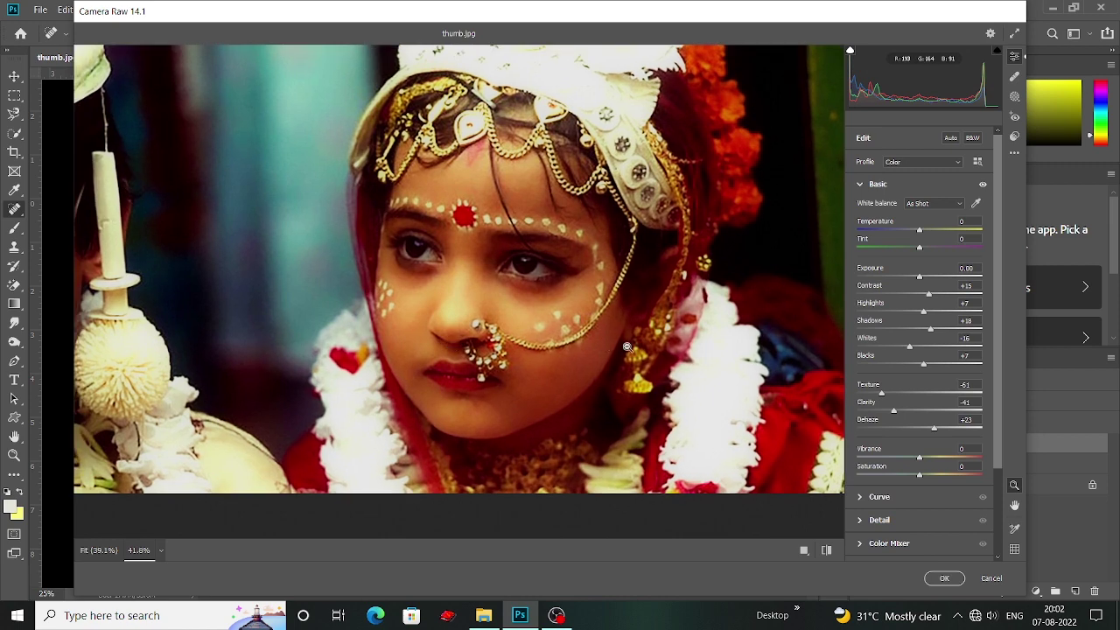
scroll(906, 237, down, 3)
scroll(906, 237, up, 3)
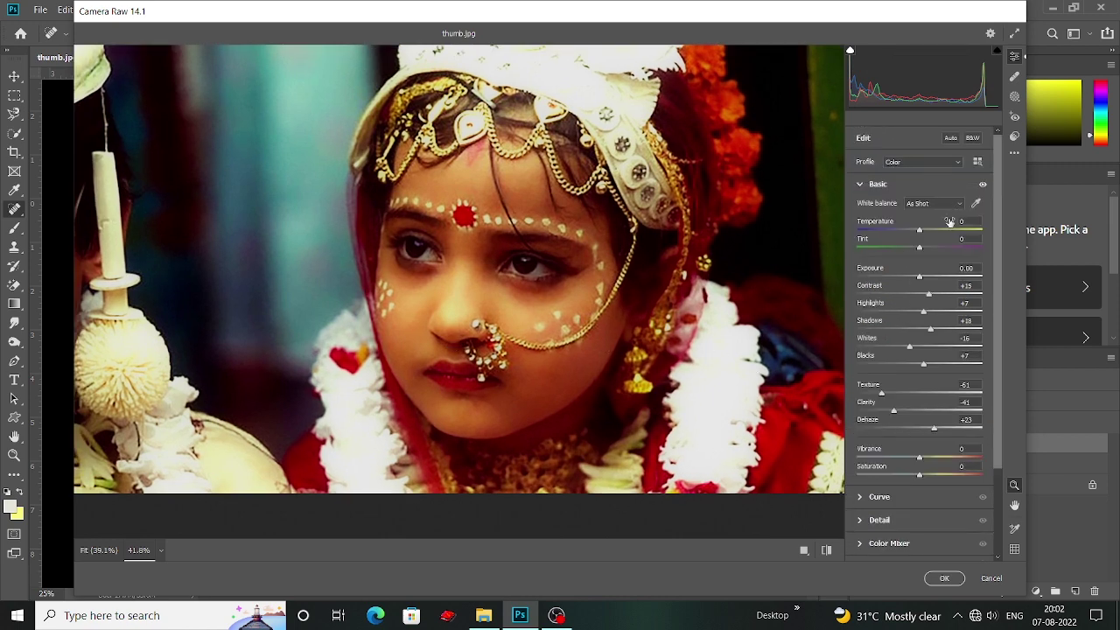
click(963, 220)
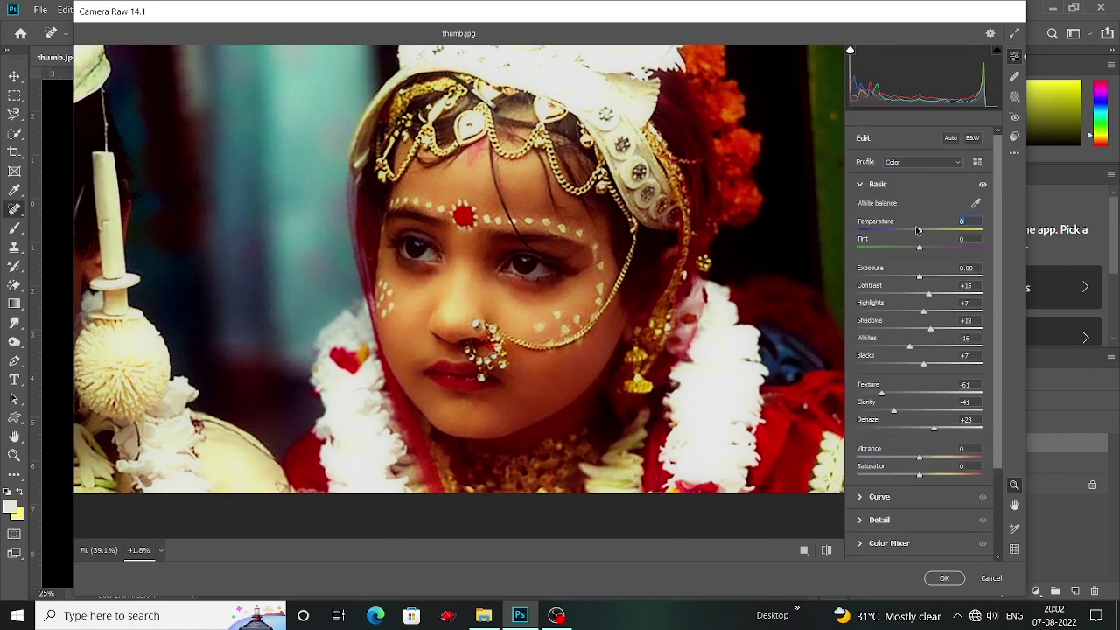
text(-6)
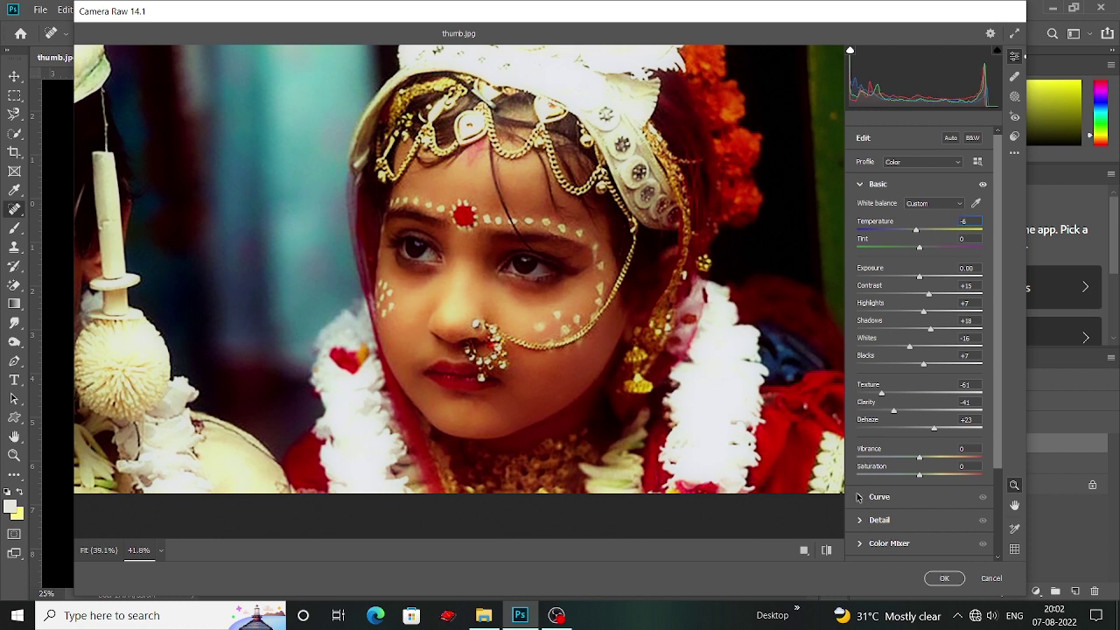
Set the Detail values to Sharpening 11, Noise Reduction 40 and Color Noise Reduction 32
click(859, 523)
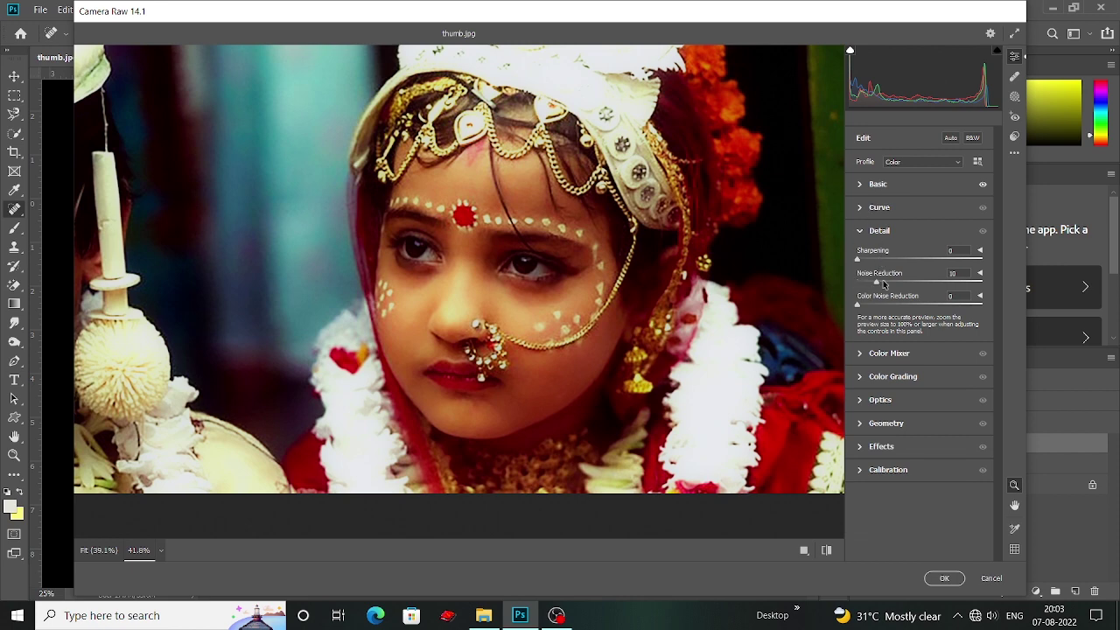
drag(859, 282, 906, 283)
drag(516, 319, 577, 369)
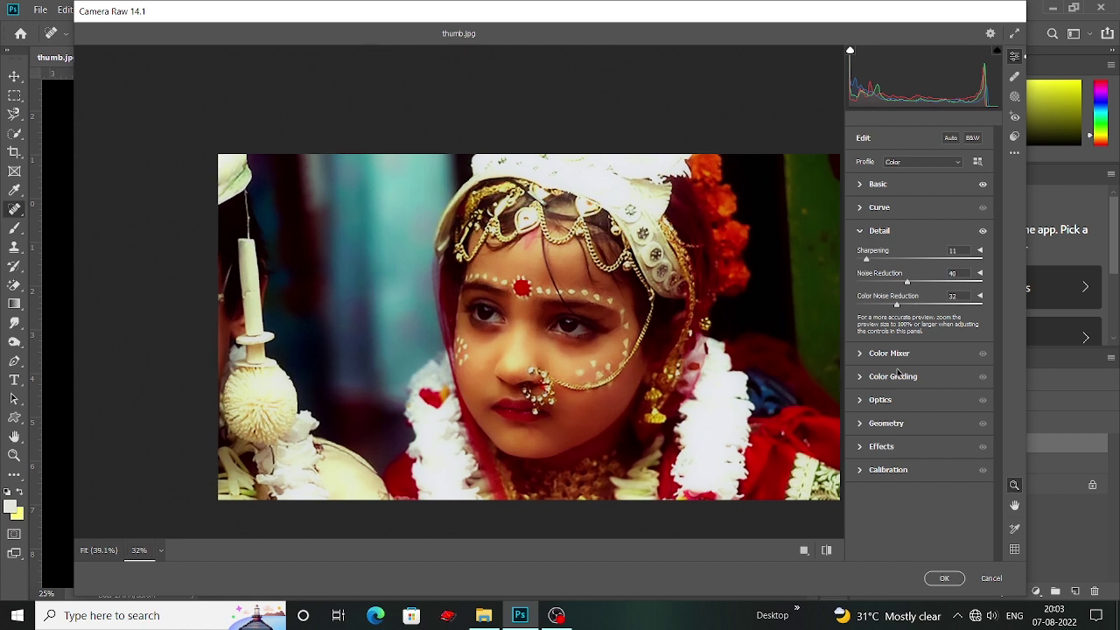
Set the Color Mixer saturation to Reds +12, Oranges -44 and Yellows -40
click(885, 352)
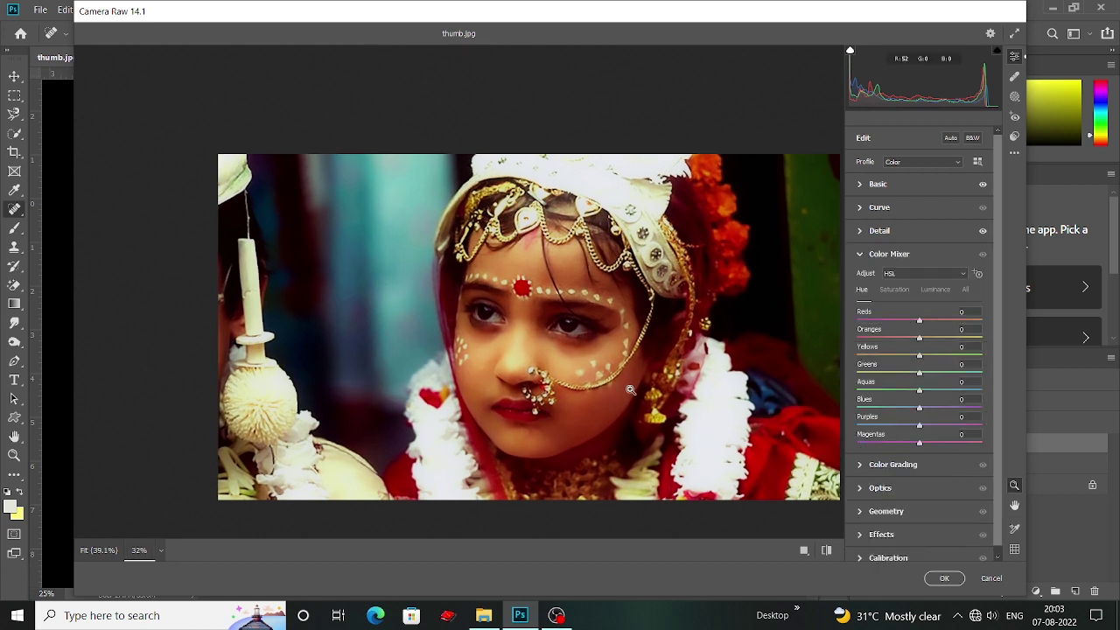
click(895, 290)
mouse_move(920, 355)
mouse_down()
mouse_move(875, 353)
mouse_move(910, 352)
mouse_up()
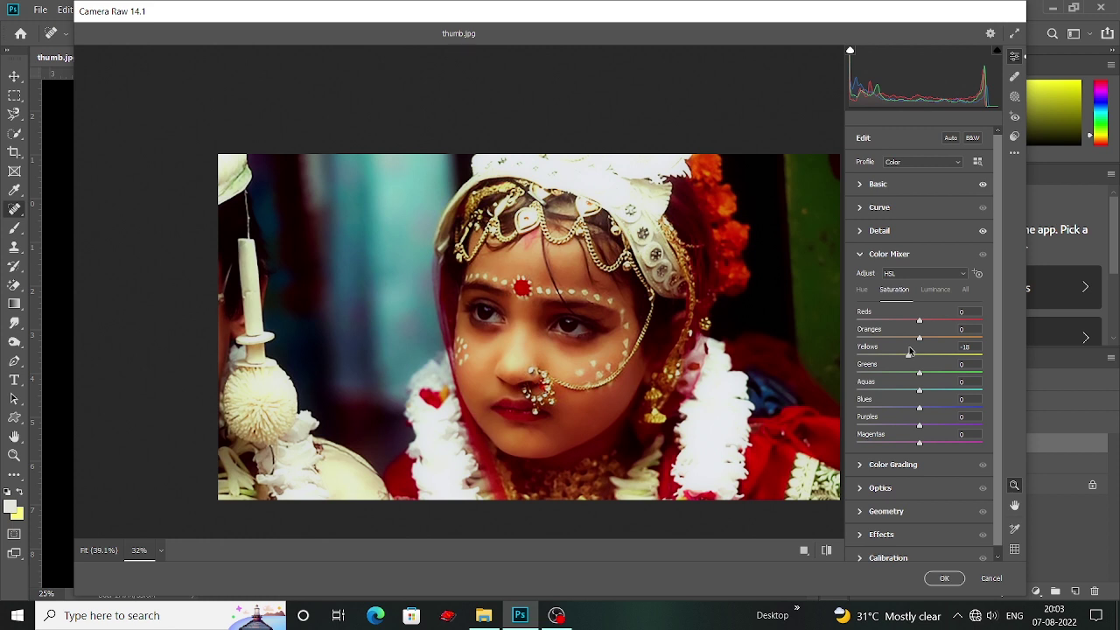
drag(920, 338, 892, 339)
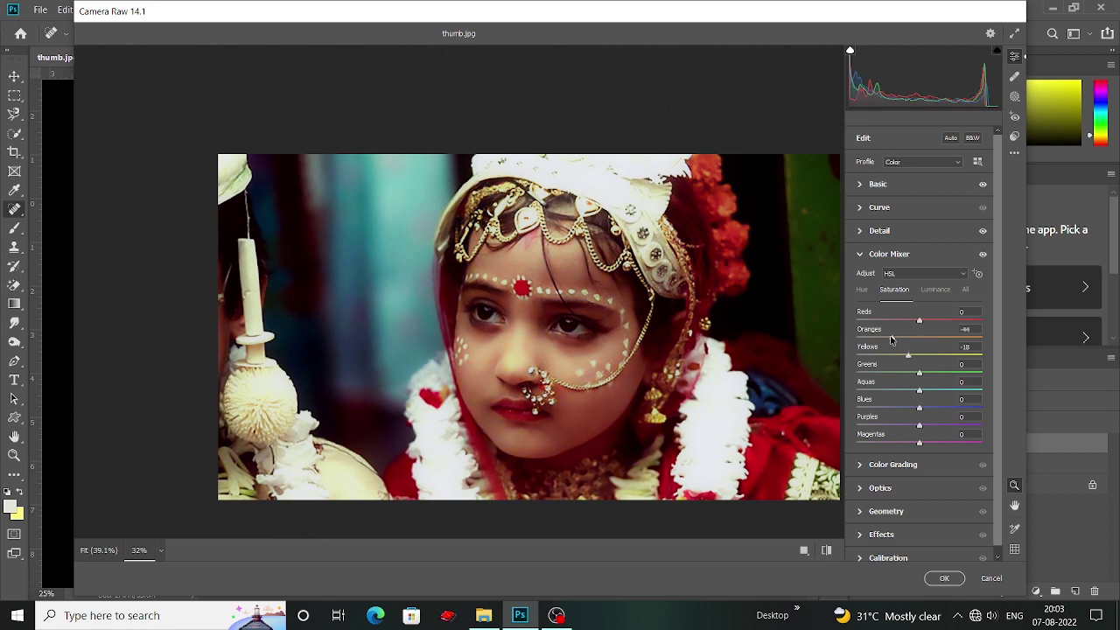
drag(908, 355, 907, 359)
drag(907, 358, 893, 356)
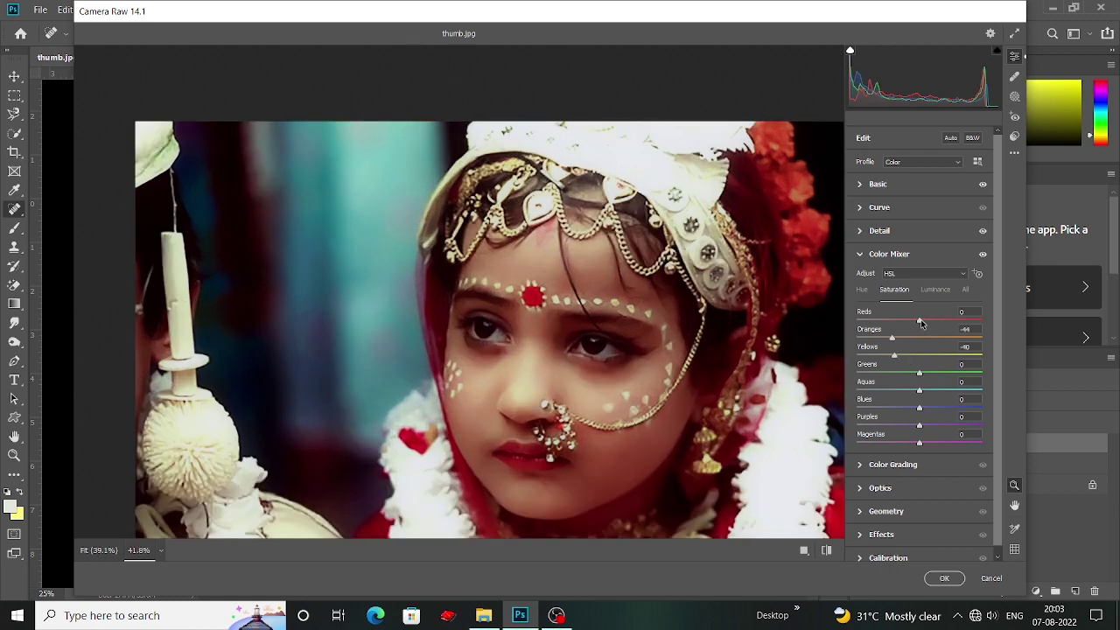
drag(921, 323, 929, 321)
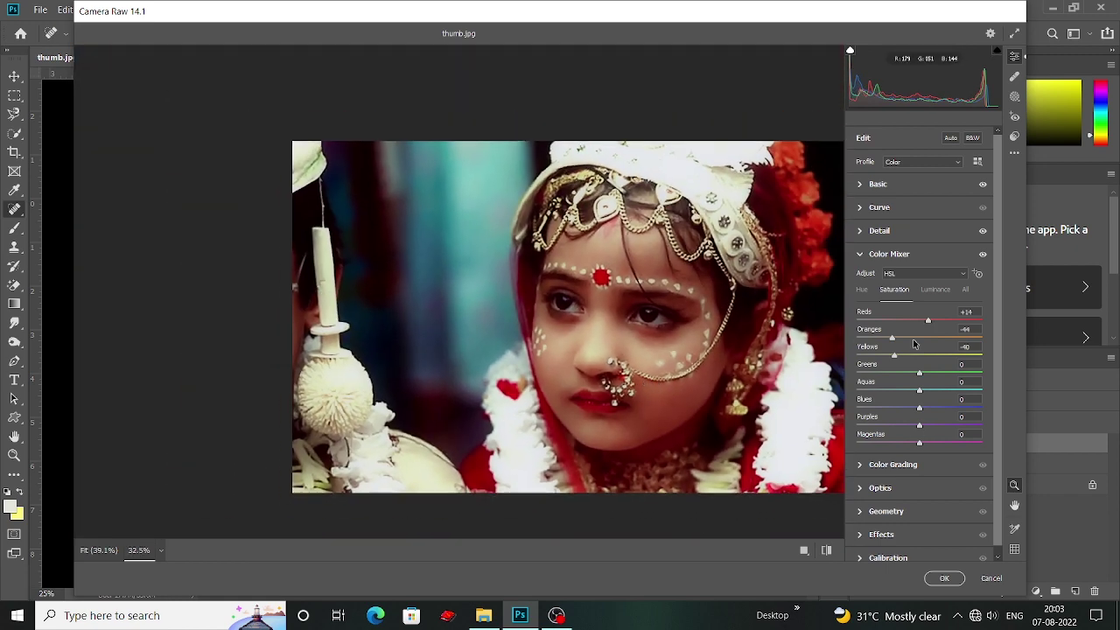
drag(929, 321, 927, 321)
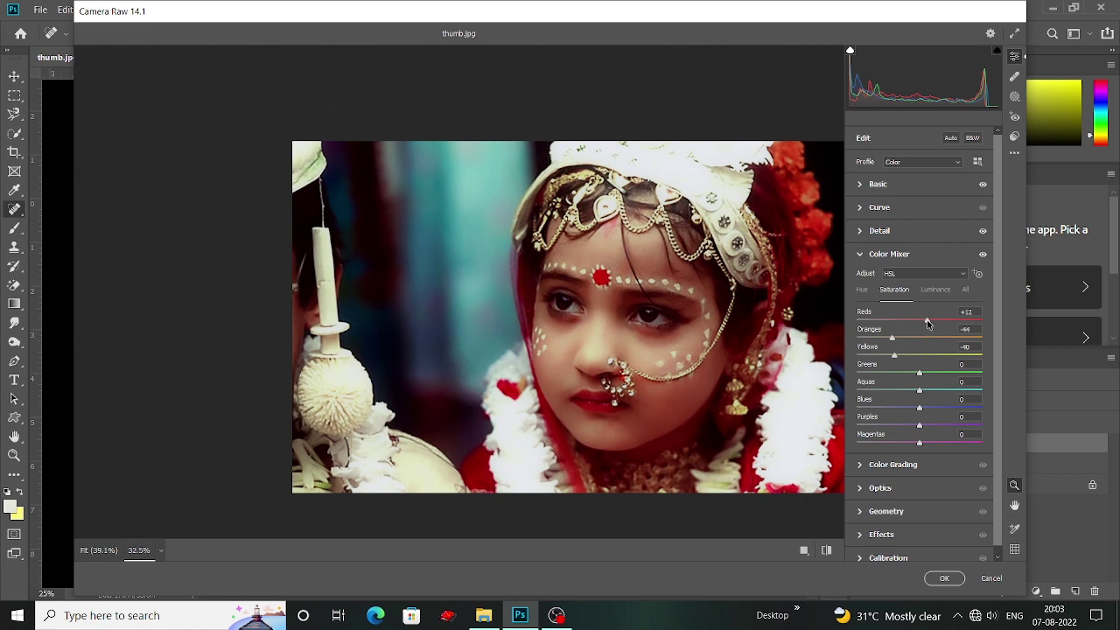
Set the Color Mixer luminance to Reds -8, Oranges +3 and Yellows -4
click(863, 289)
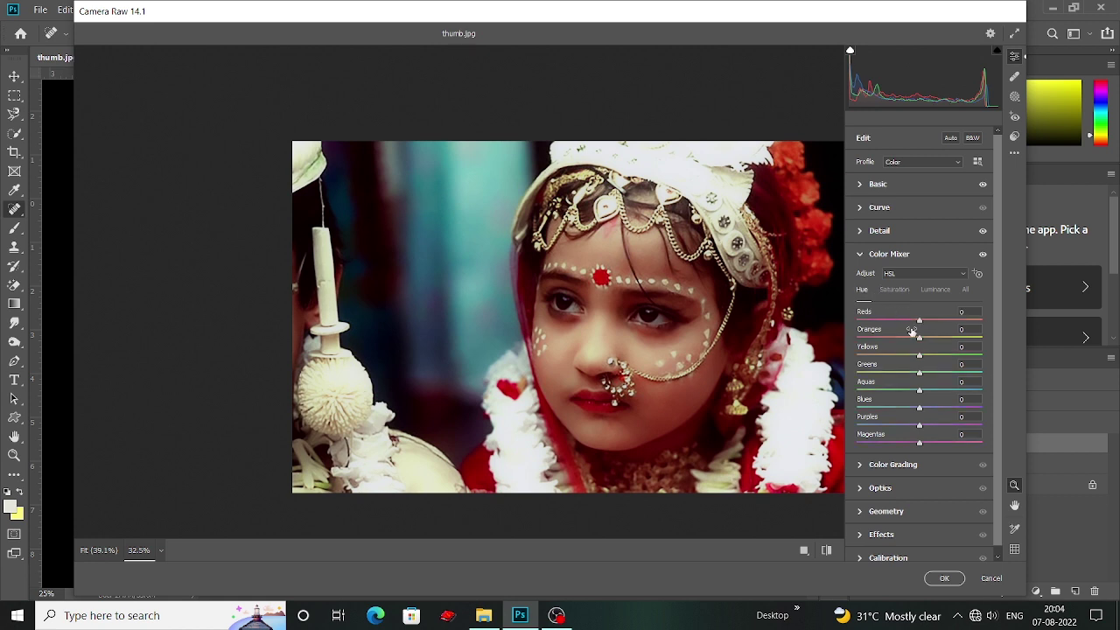
click(944, 291)
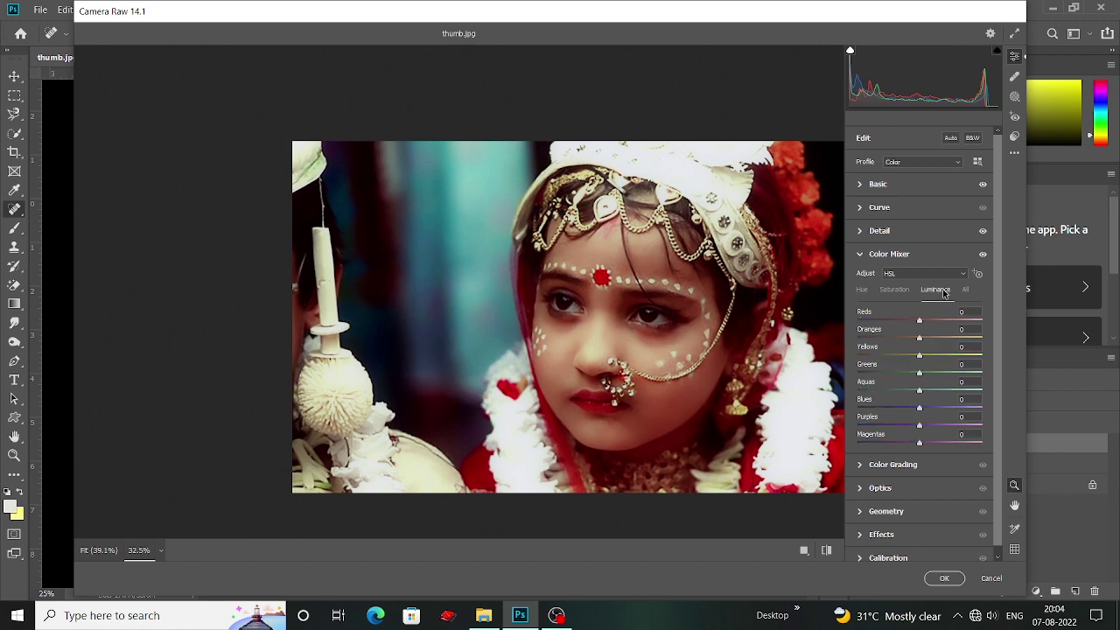
drag(918, 321, 914, 319)
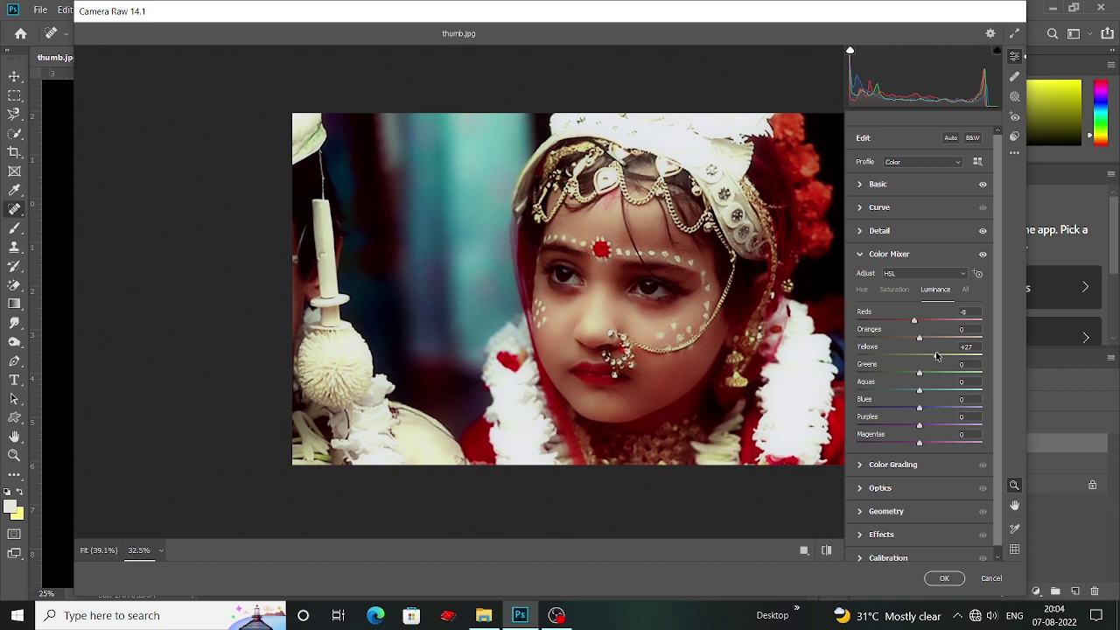
drag(936, 355, 930, 357)
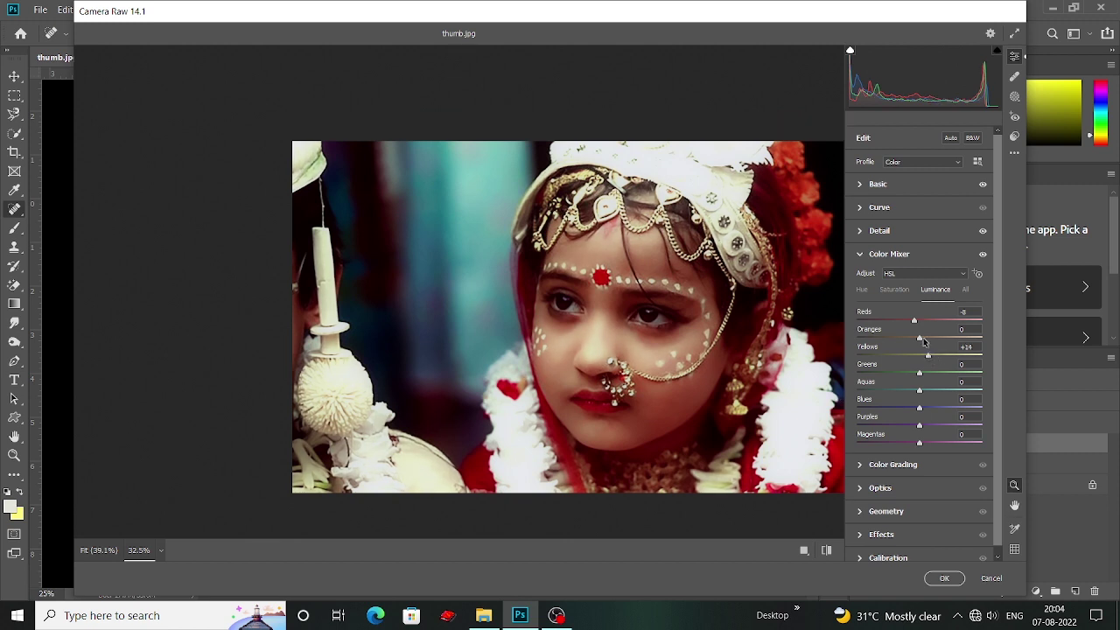
drag(920, 338, 923, 339)
drag(929, 356, 916, 357)
Compare the color-mixed portrait with the default settings by switching between them twice
click(831, 551)
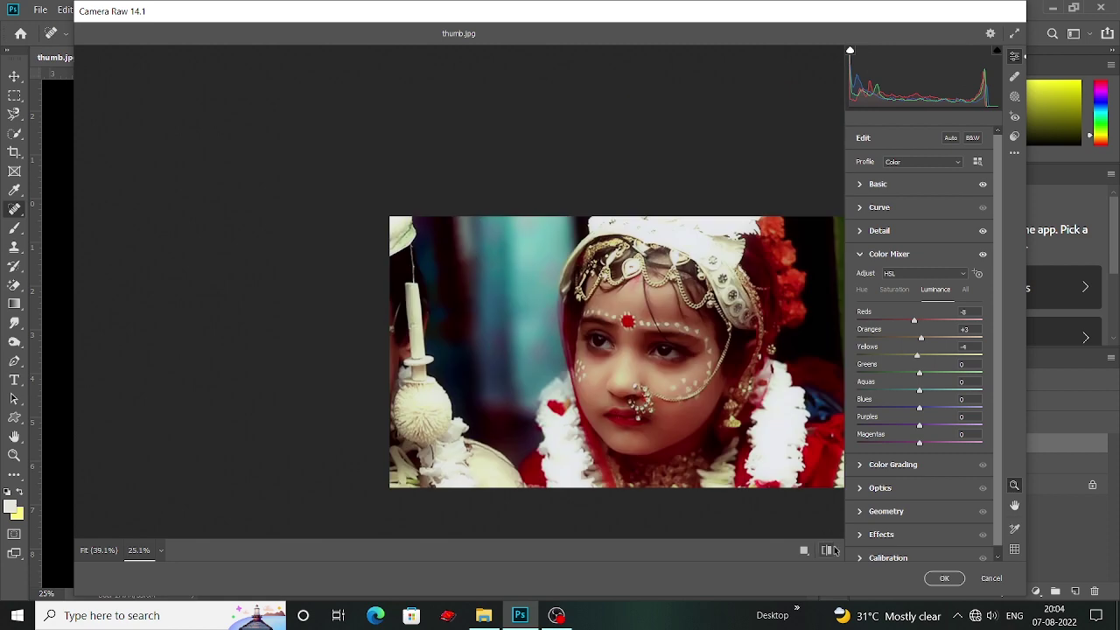
click(827, 551)
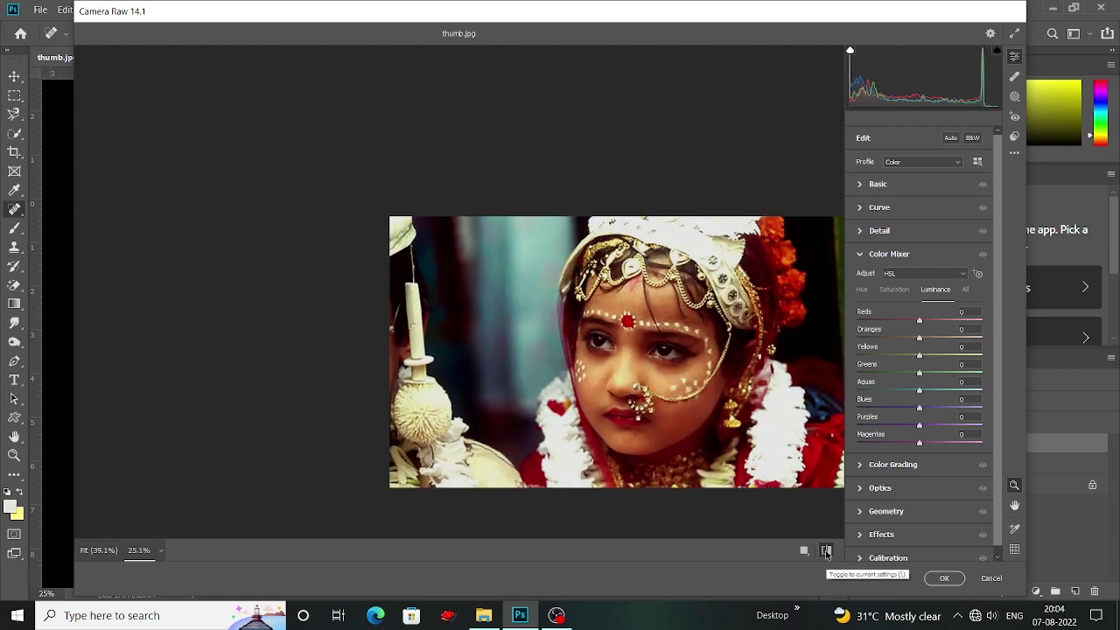
click(827, 551)
click(826, 552)
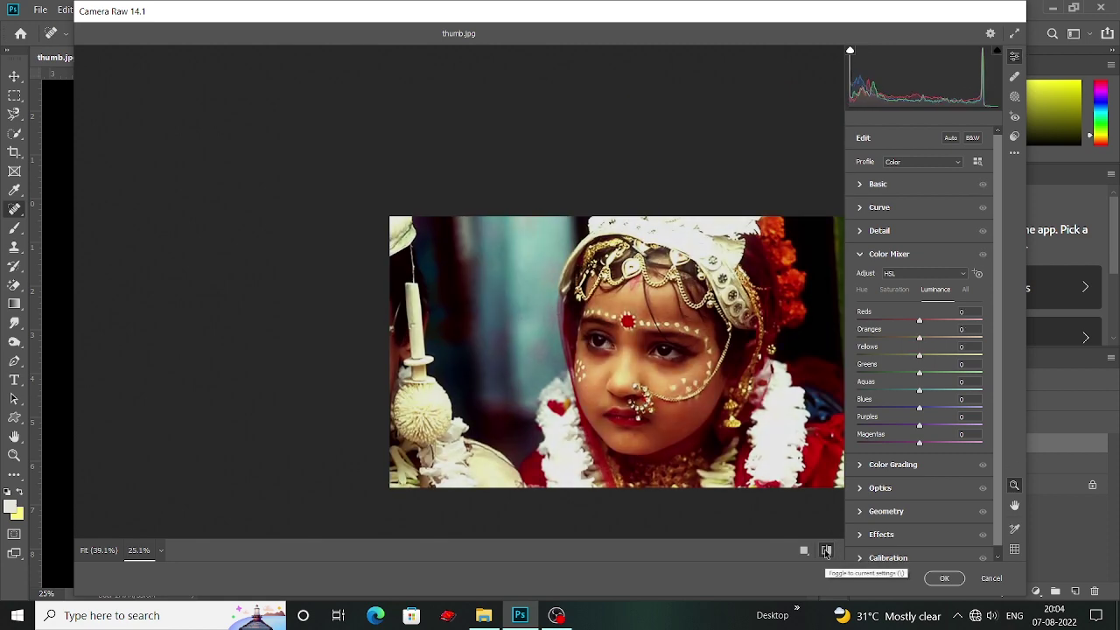
click(827, 551)
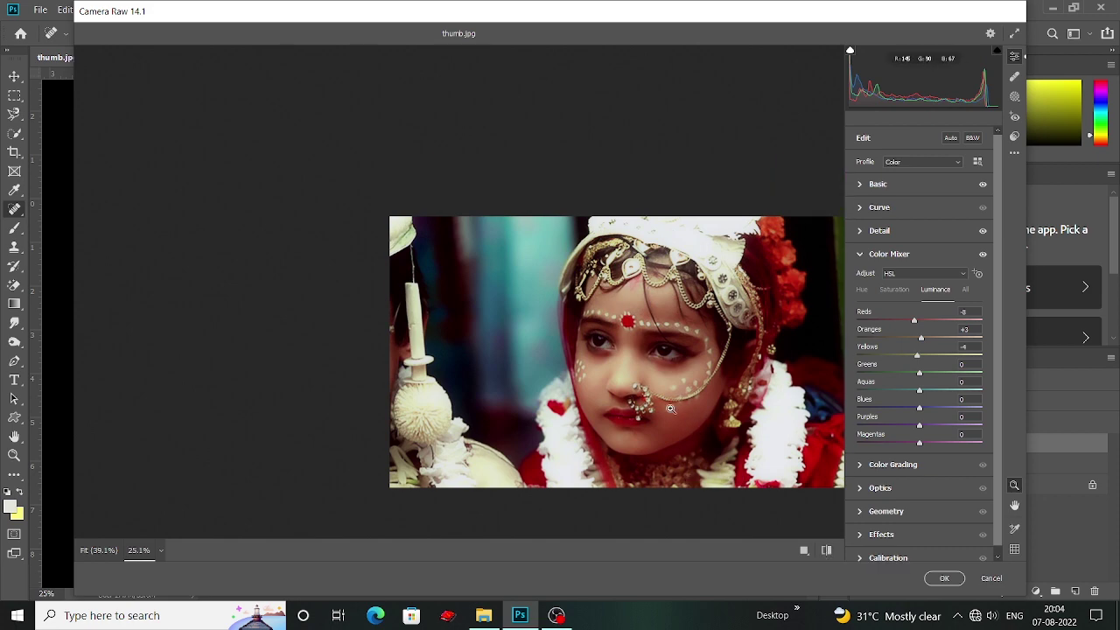
Set the Magentas luminance to +30 and the Magentas saturation to -39 in the Color Mixer
scroll(684, 432, up, 2)
scroll(685, 432, down, 2)
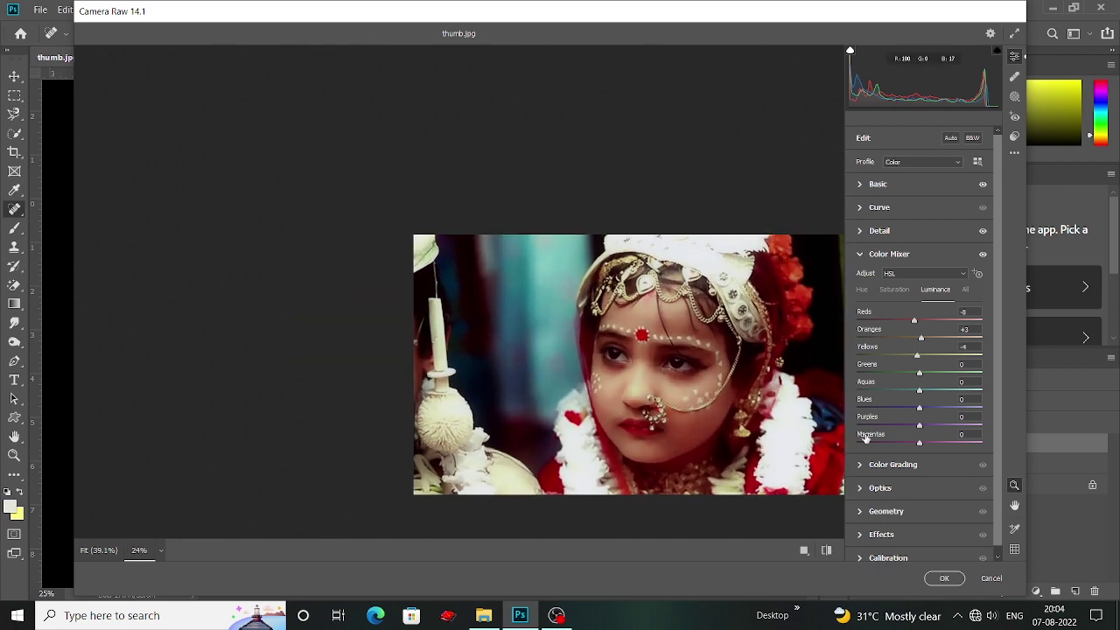
drag(925, 446, 941, 444)
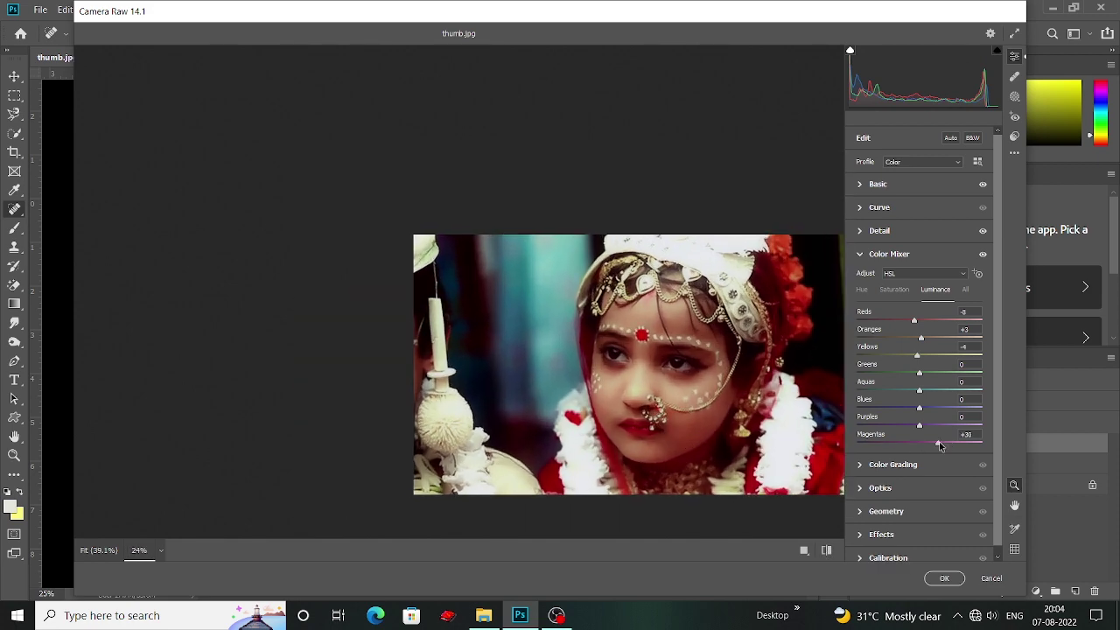
click(894, 292)
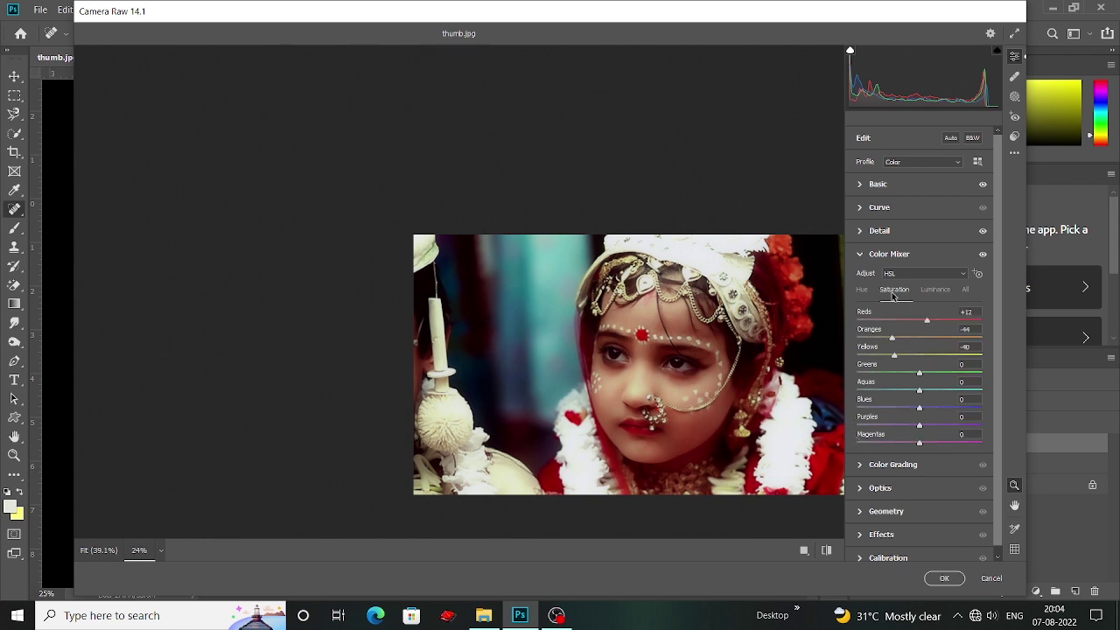
drag(919, 444, 894, 447)
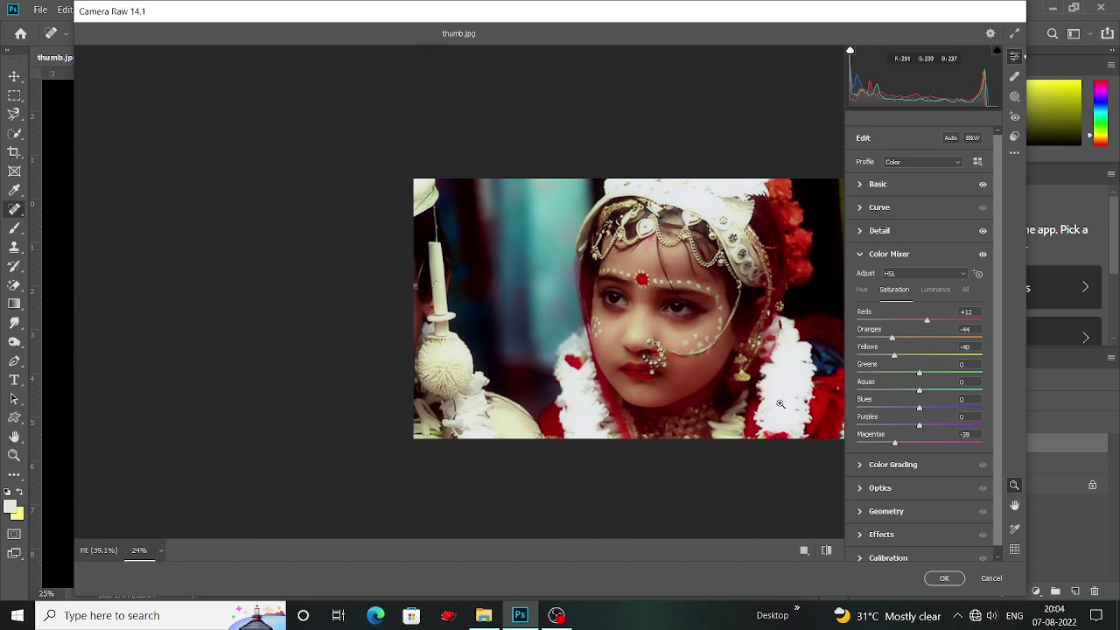
Check the whole portrait in the preview and apply the Camera Raw adjustments to the Background copy 2 layer
scroll(788, 409, down, 3)
scroll(750, 401, up, 2)
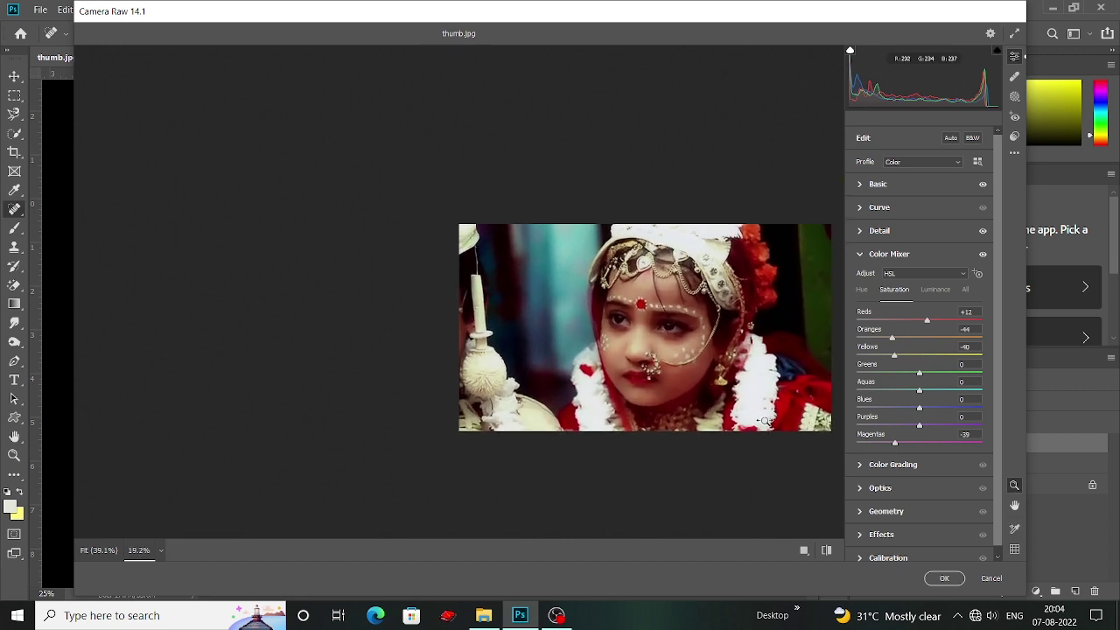
drag(671, 338, 536, 347)
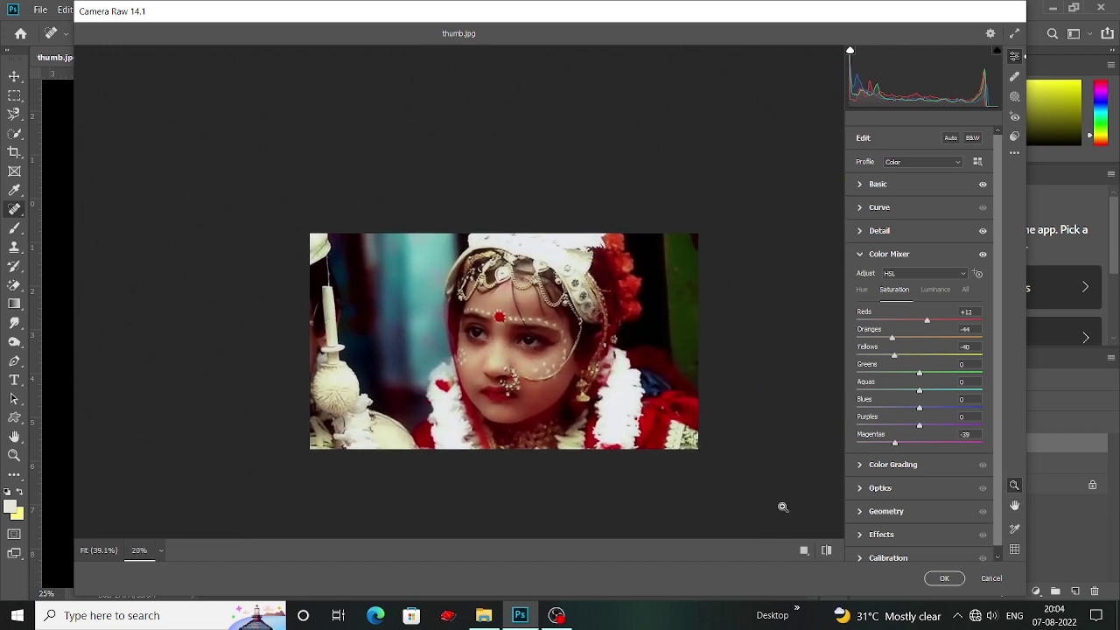
click(942, 579)
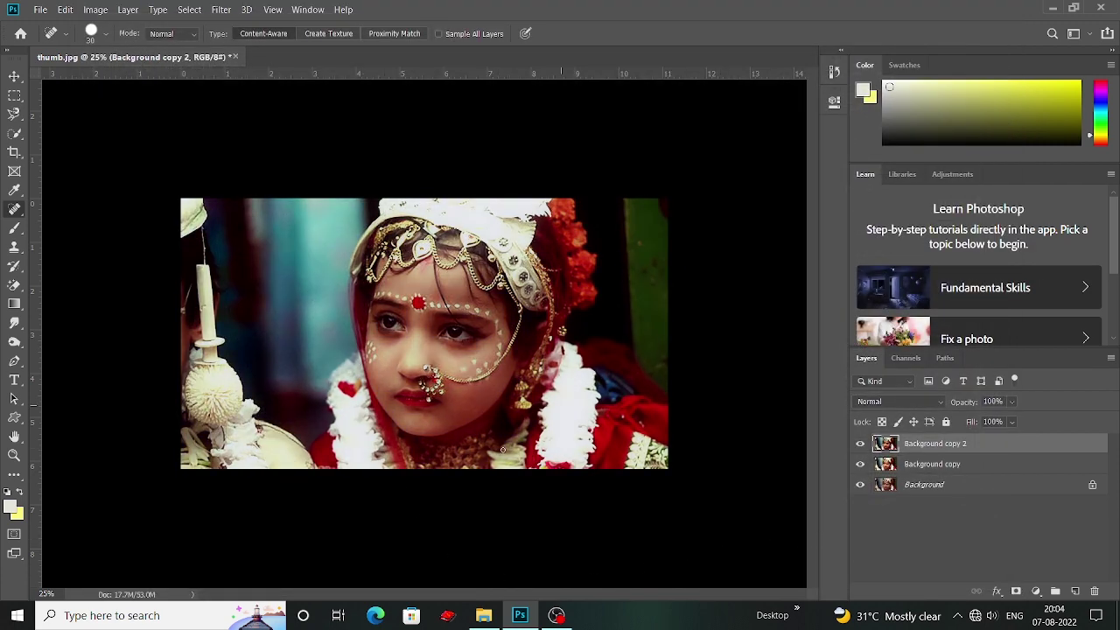
Inspect the face up close, then compare the portrait with the Background copy 2 layer hidden and shown
click(14, 77)
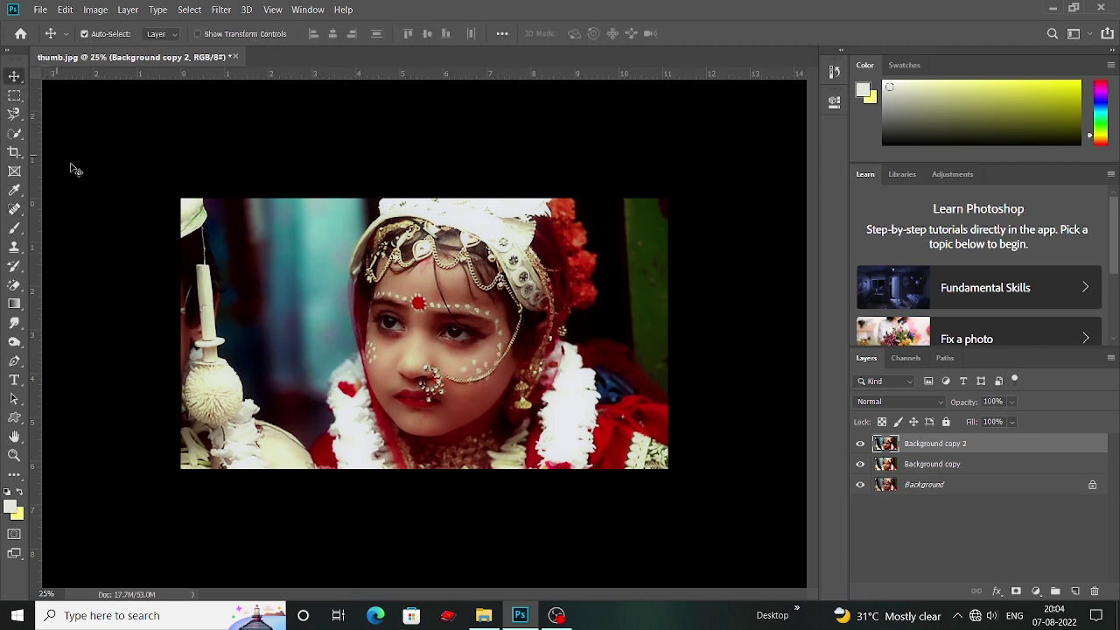
key(ctrl+plus)
key(ctrl+plus)
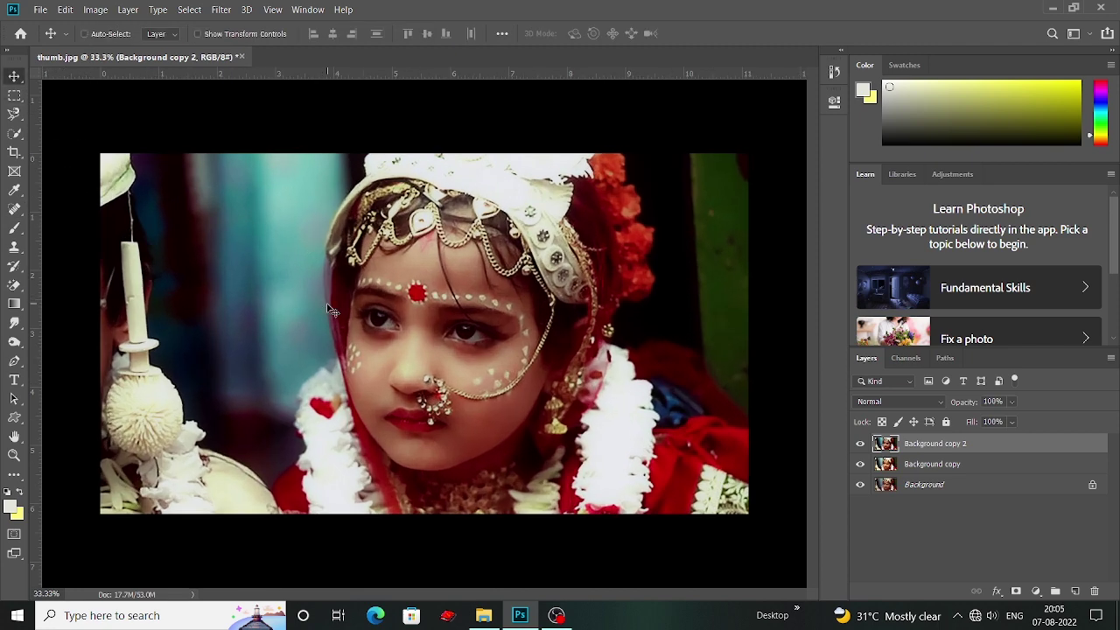
scroll(473, 340, down, 1)
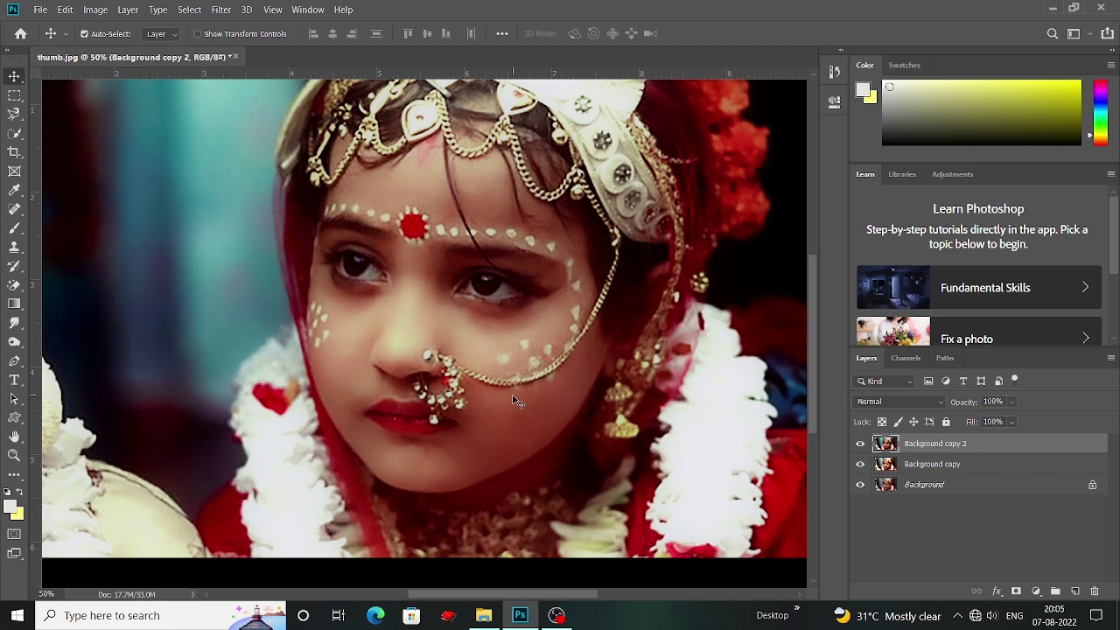
key(ctrl+minus)
key(ctrl+minus)
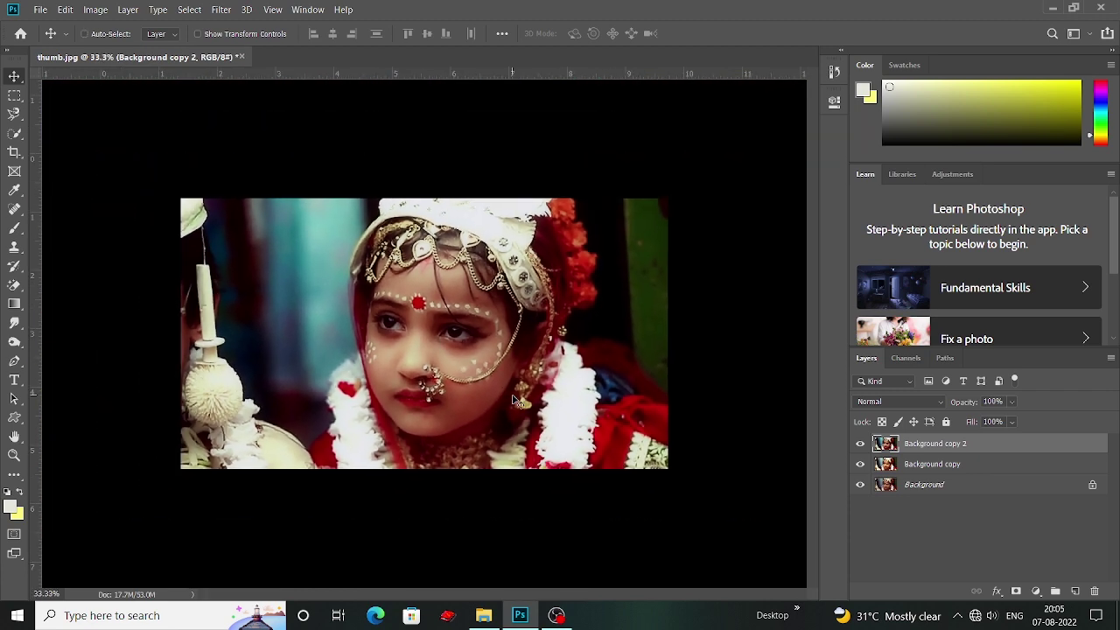
click(859, 444)
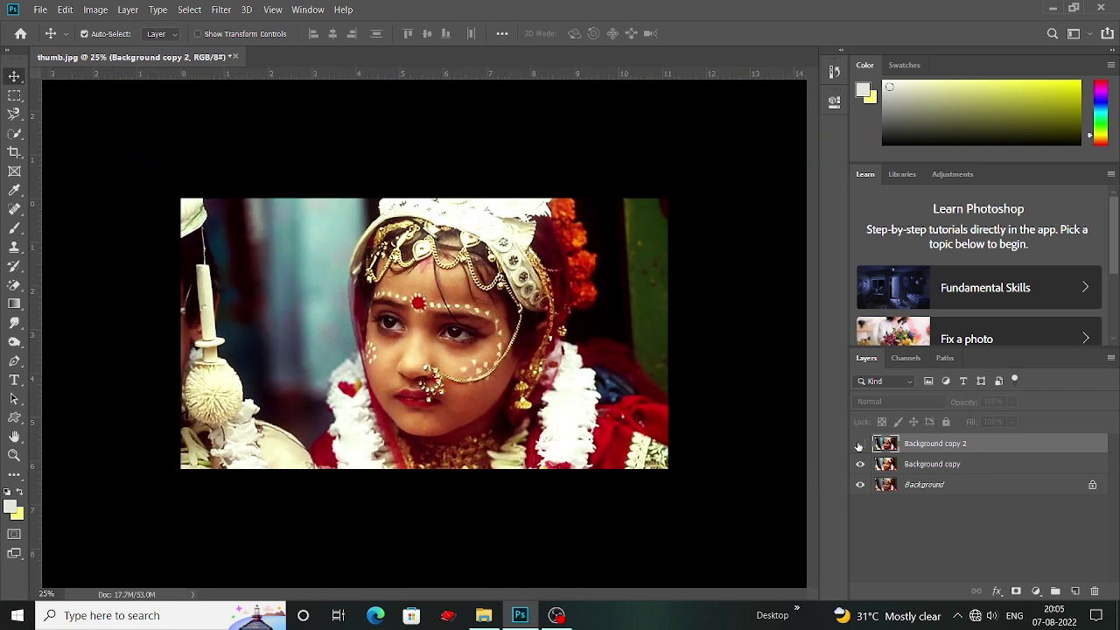
click(860, 445)
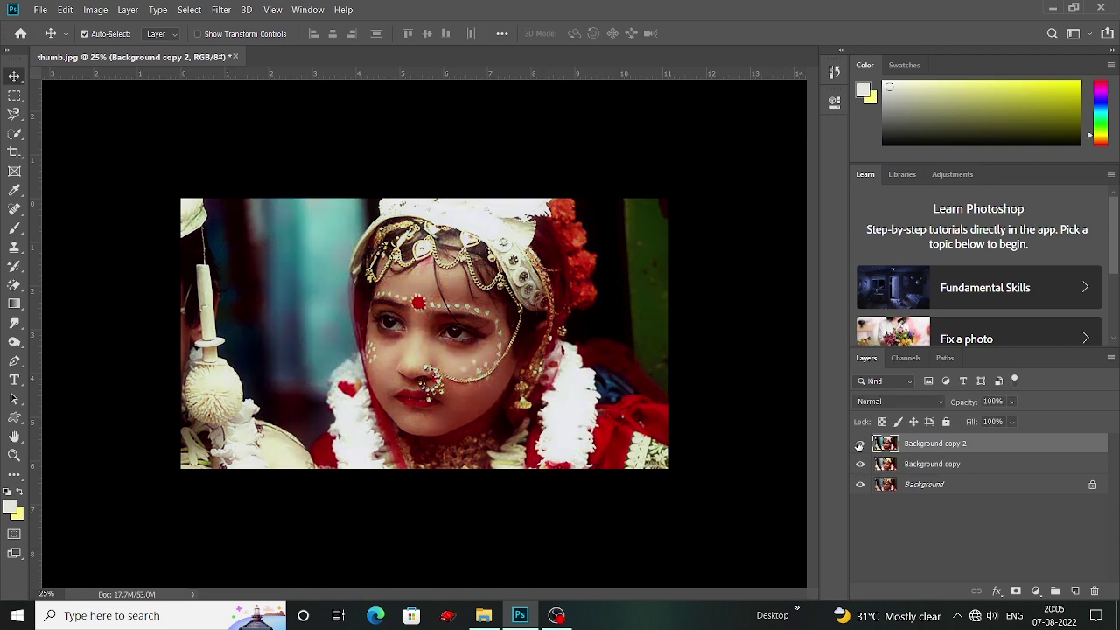
click(860, 445)
click(860, 444)
Brighten the Background copy 2 layer slightly with a Brightness/Contrast adjustment
click(94, 10)
mouse_move(122, 45)
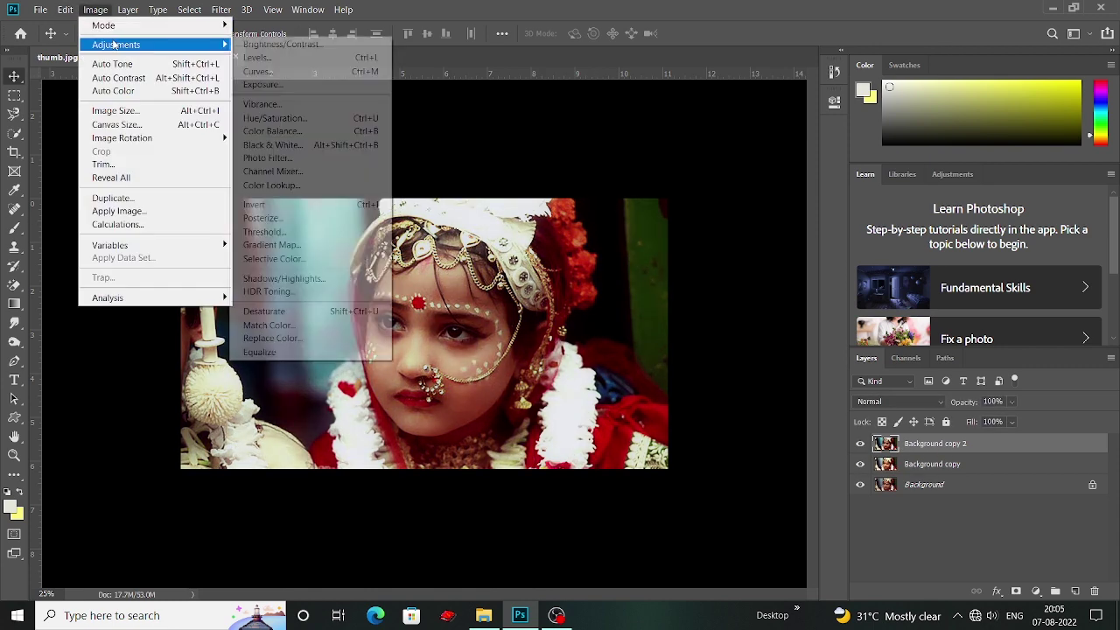
click(258, 45)
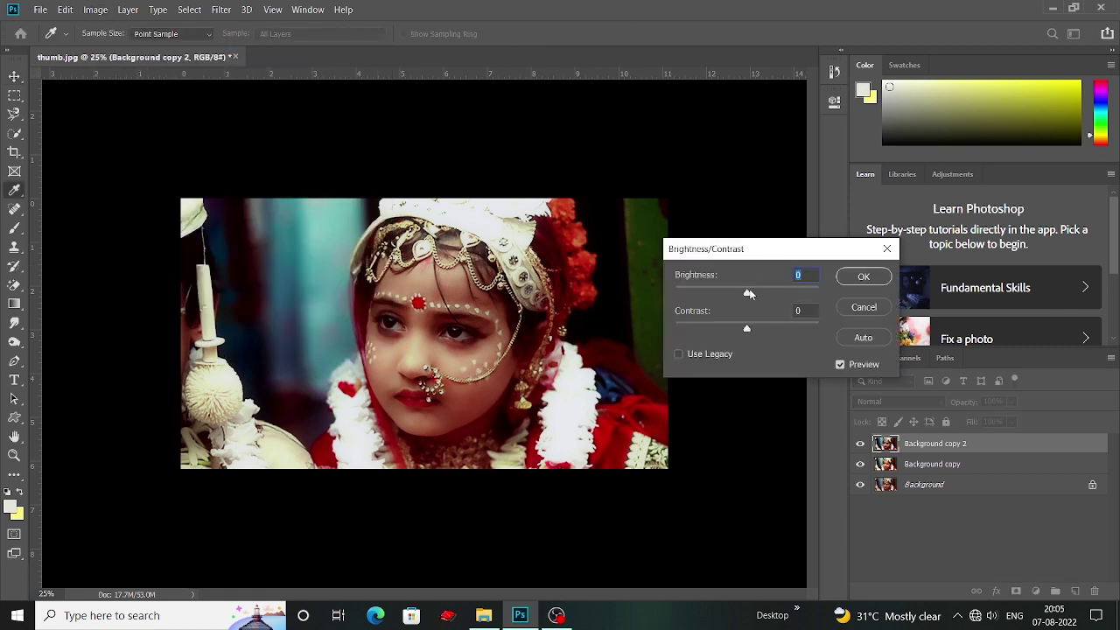
drag(752, 294, 754, 289)
click(864, 277)
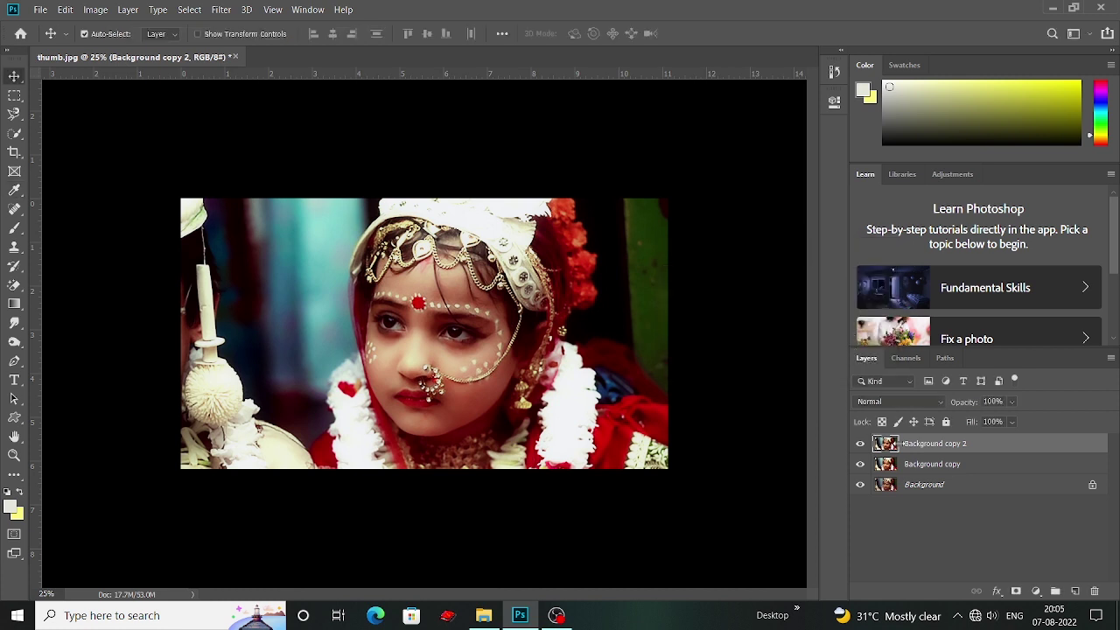
Toggle the visibility of Background copy 2 repeatedly to compare the brightened result with the layers beneath it
click(861, 444)
click(860, 444)
click(861, 446)
click(861, 446)
click(861, 445)
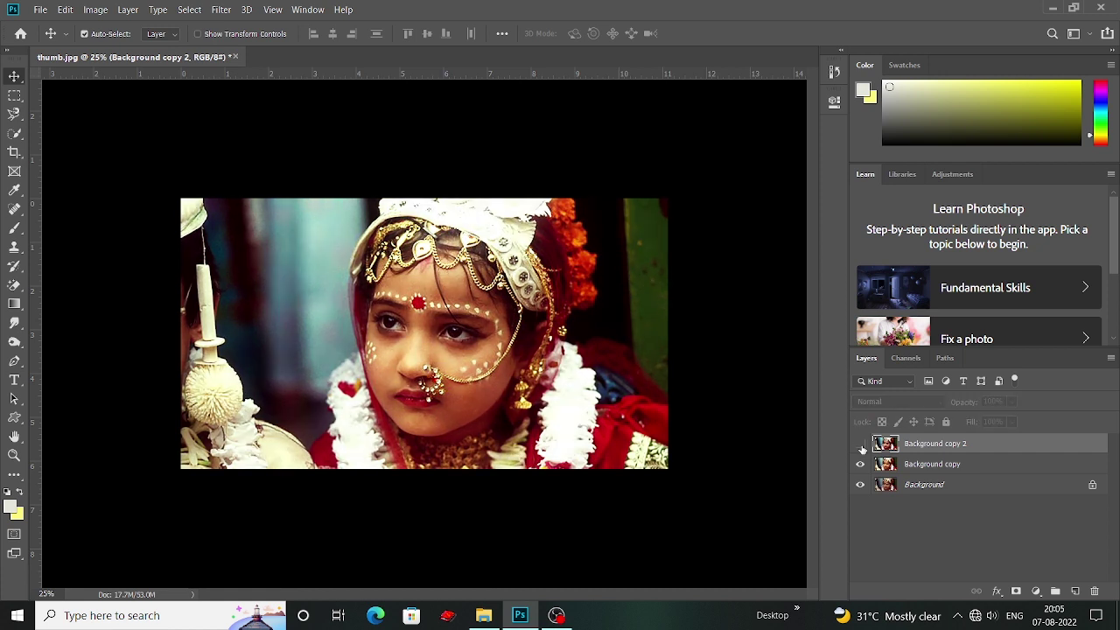
click(862, 445)
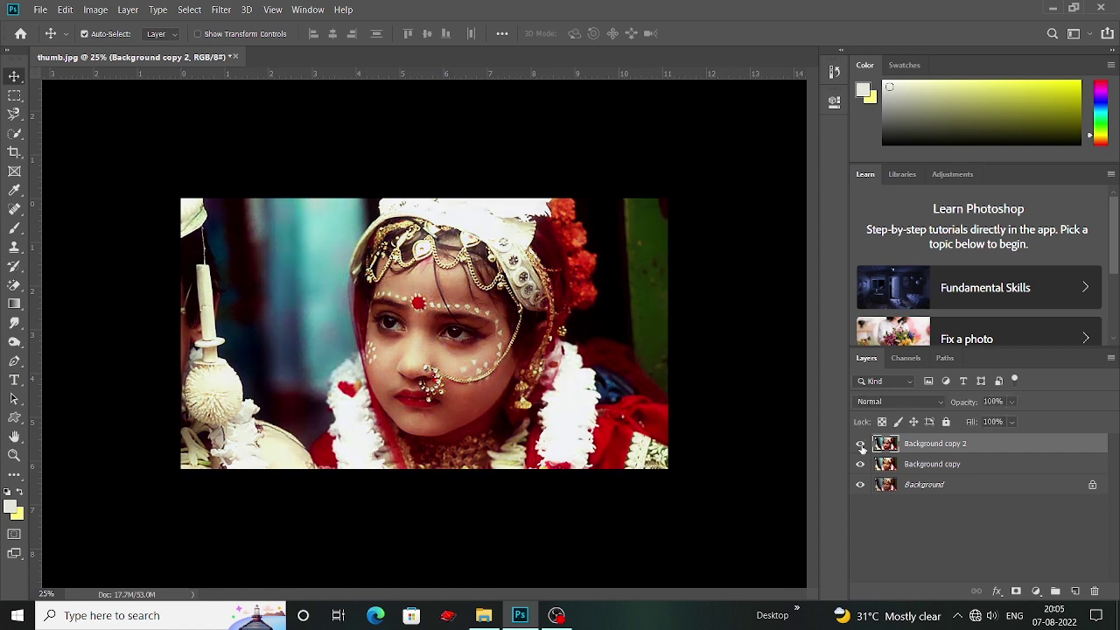
click(861, 446)
click(861, 445)
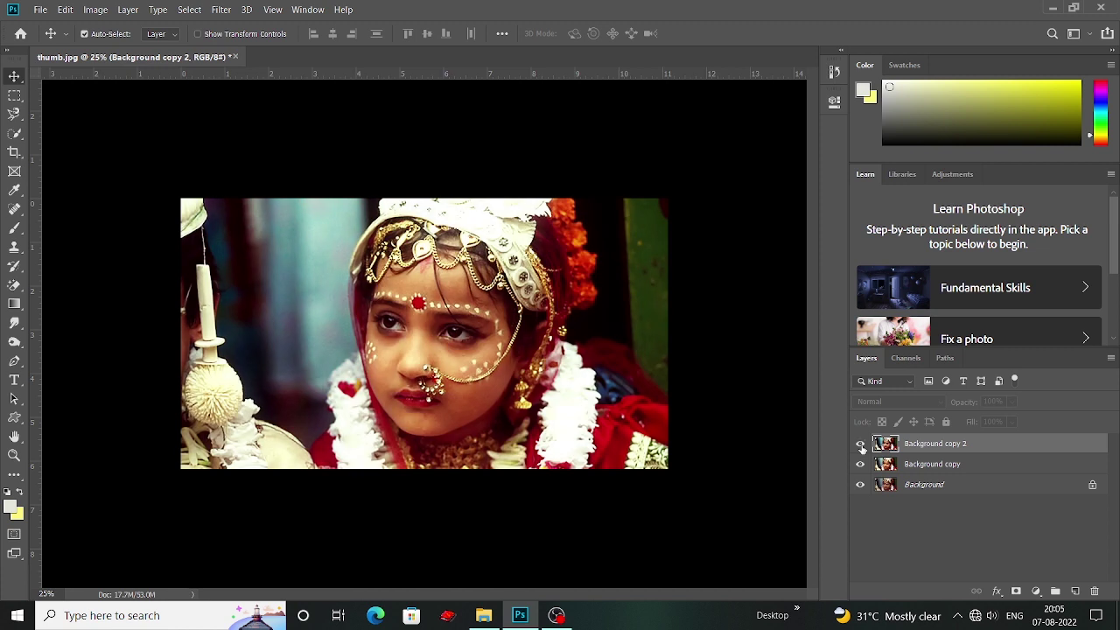